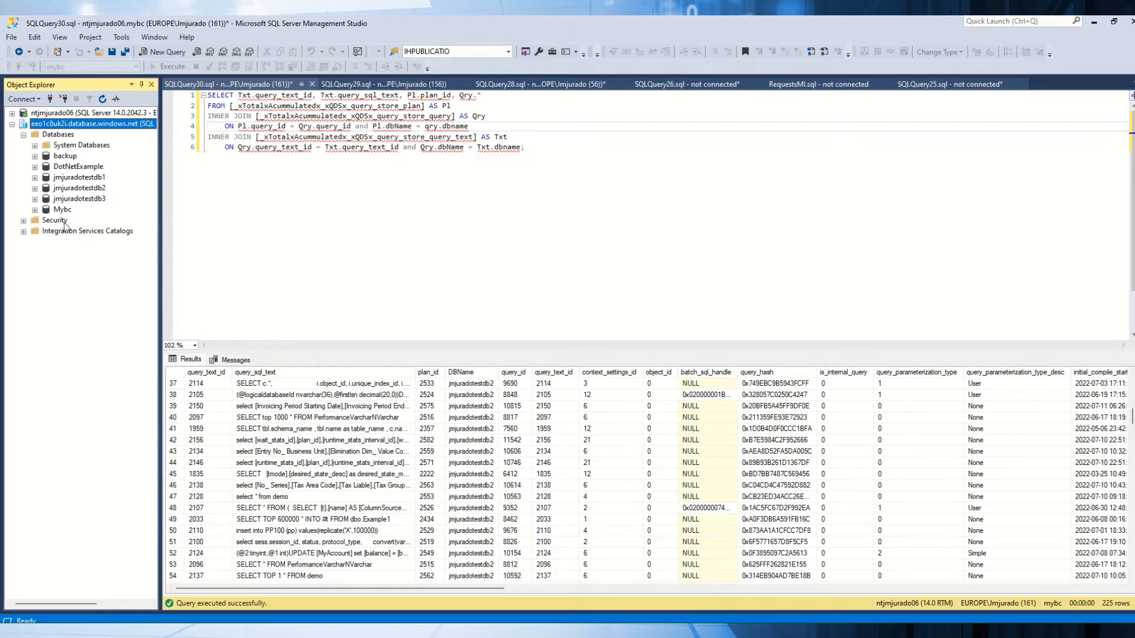
Step: Look over the Query Store reports available under the jmjuradotestdb1 database in Object Explorer, and collapse the database again
left_click(35, 177)
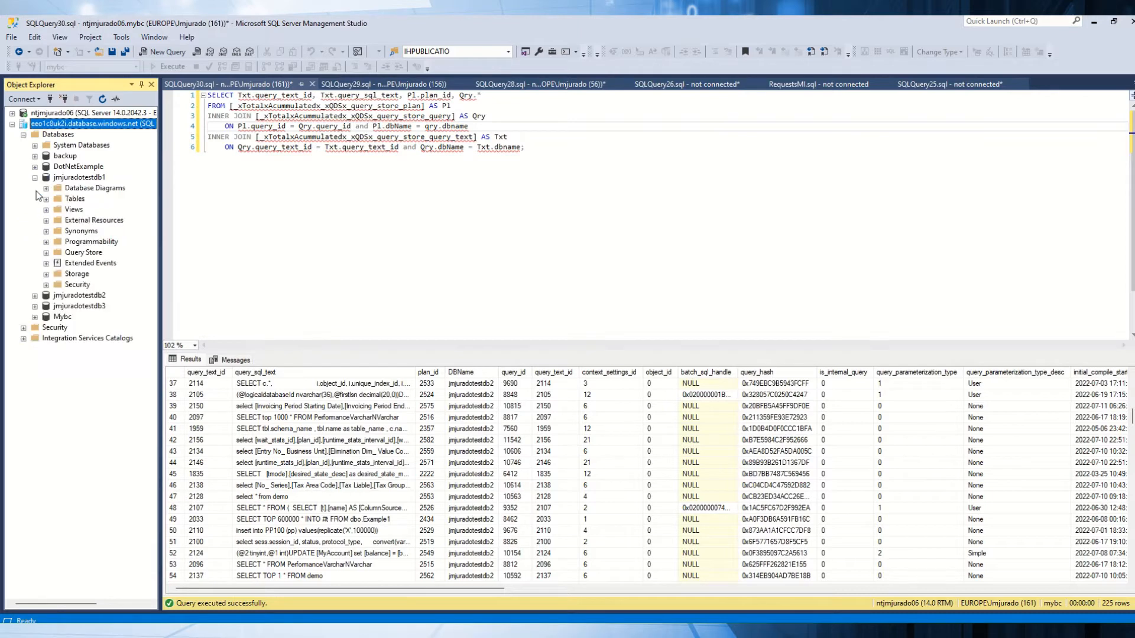
left_click(46, 253)
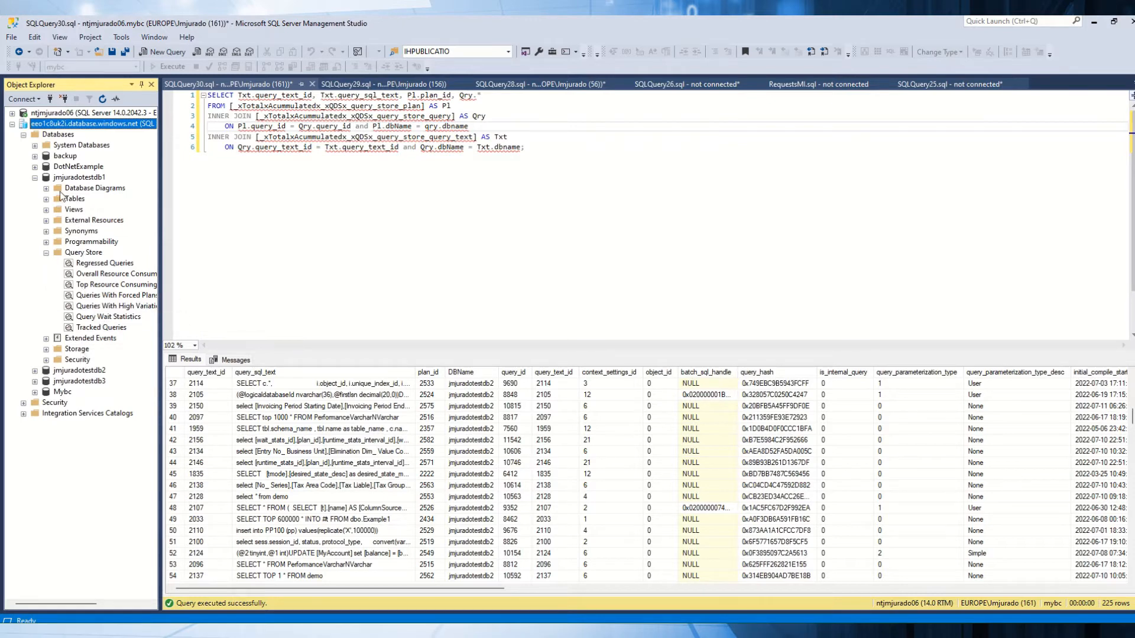
left_click(35, 178)
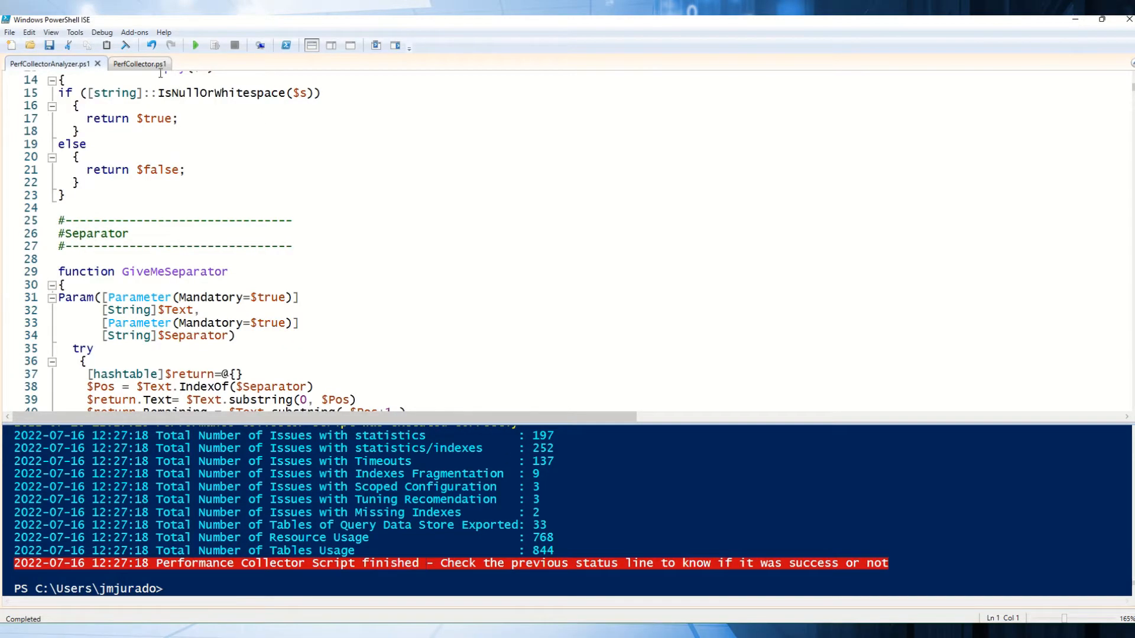
Step: Bring up the PerfCollector.ps1 script in Windows PowerShell ISE and run it
left_click(140, 64)
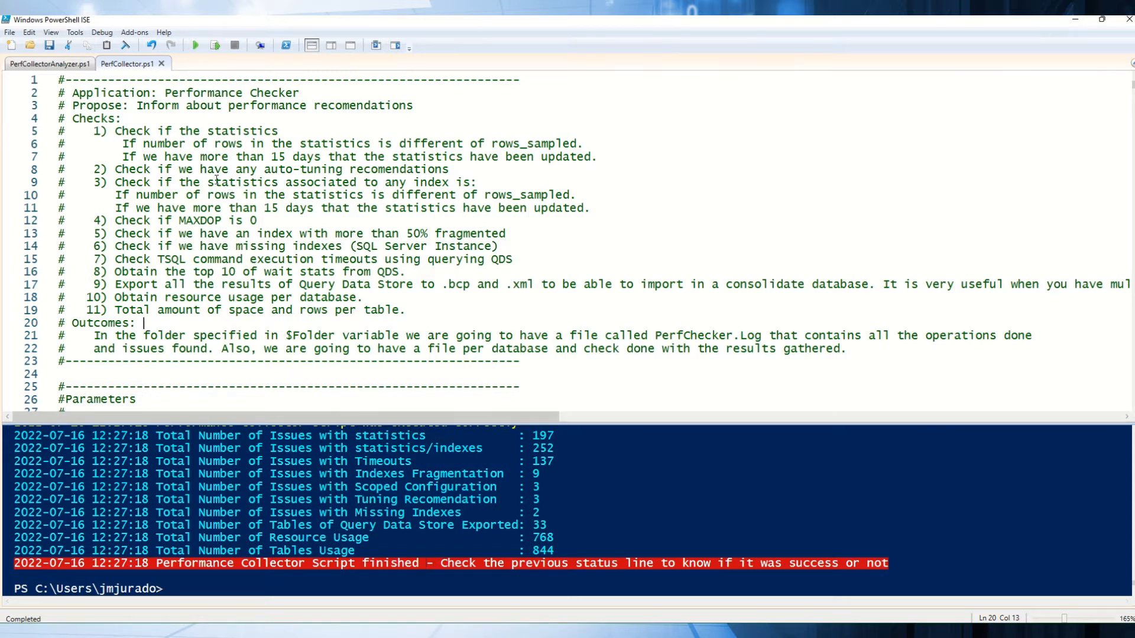
left_click(194, 45)
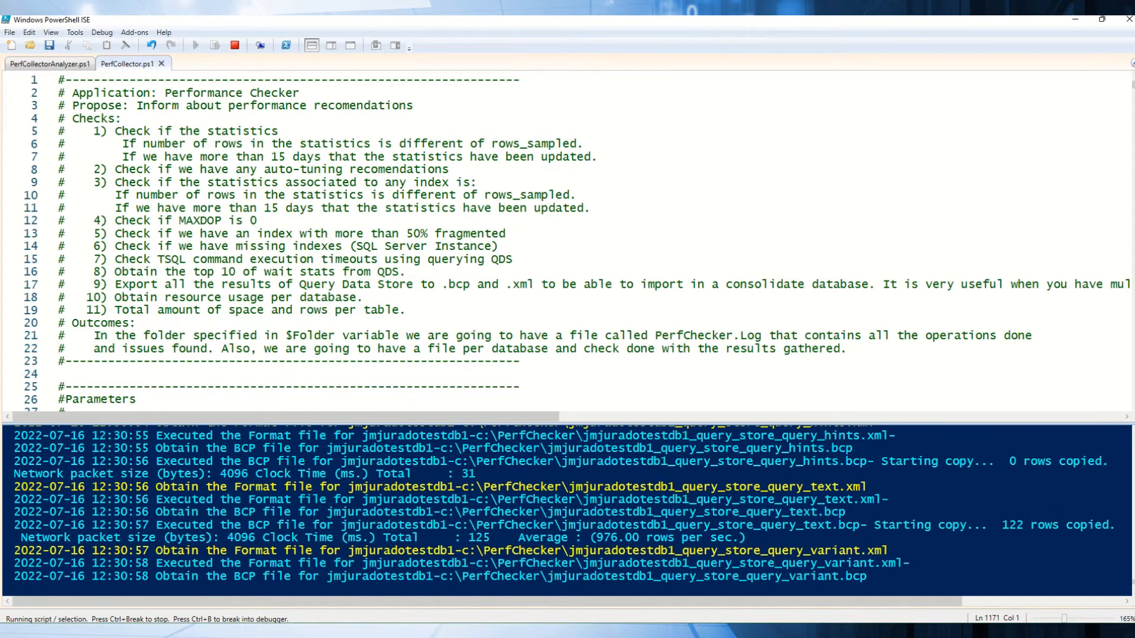
Step: View the output files in the PerfChecker folder, and reload PerfChecker.Log in Notepad++ to review its file deletion and Query Store export entries
left_click(112, 589)
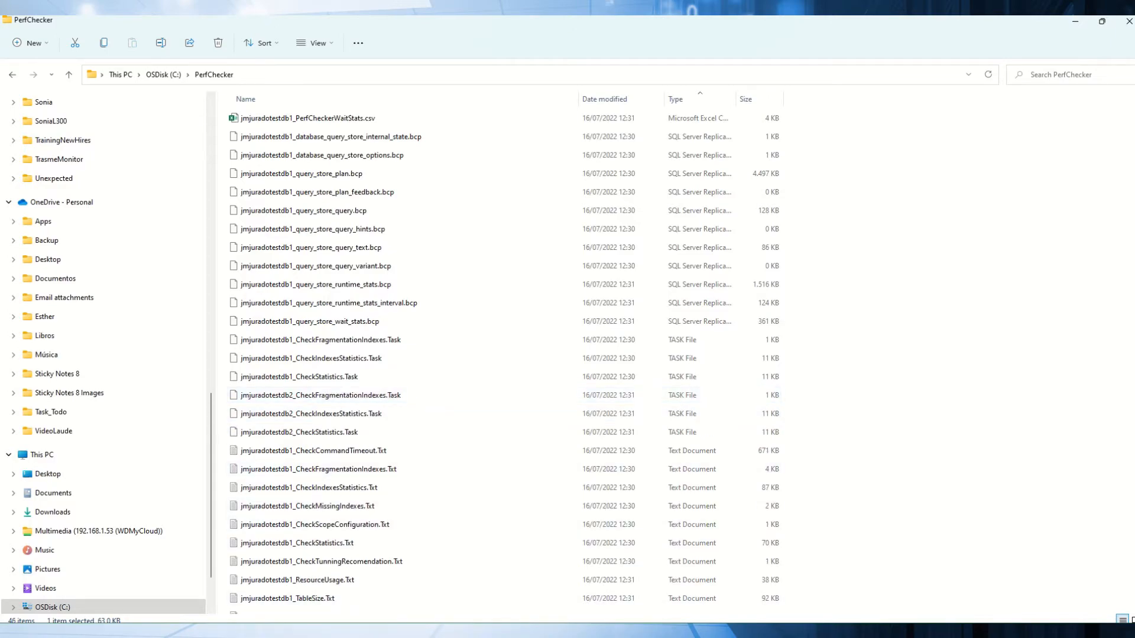
left_click(458, 631)
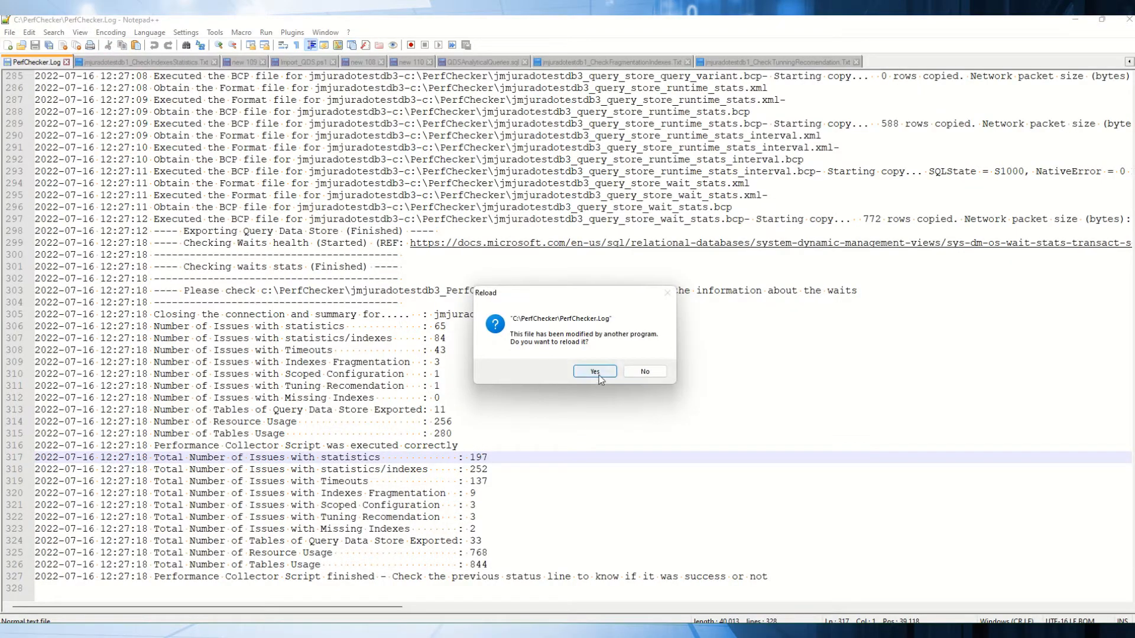
left_click(595, 371)
scroll(503, 397, "up", 20)
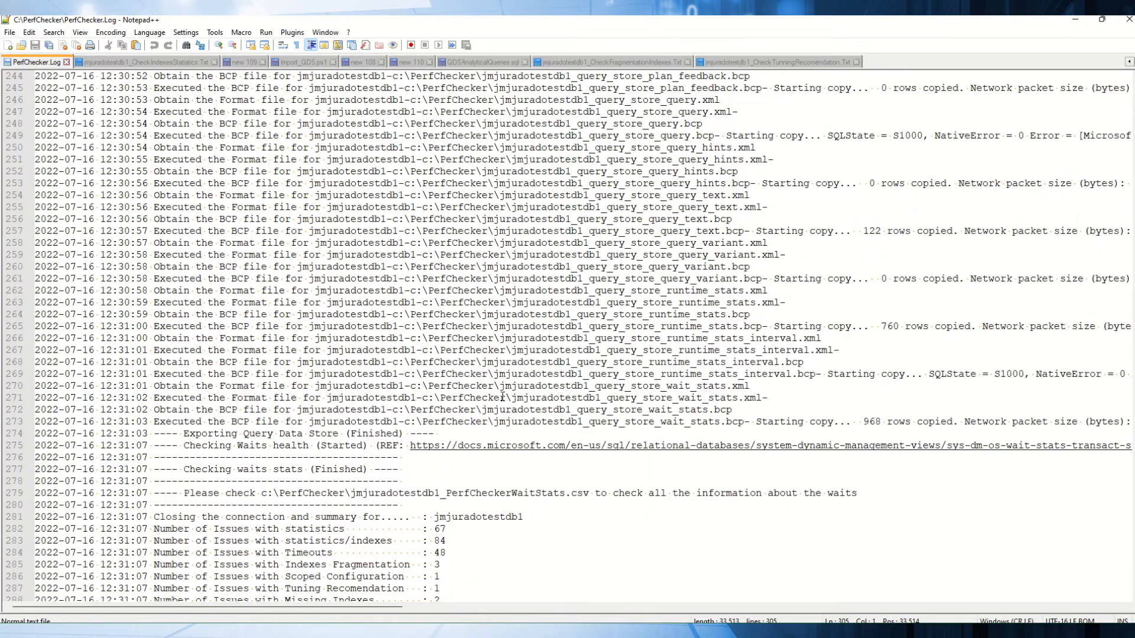
scroll(503, 400, "up", 20)
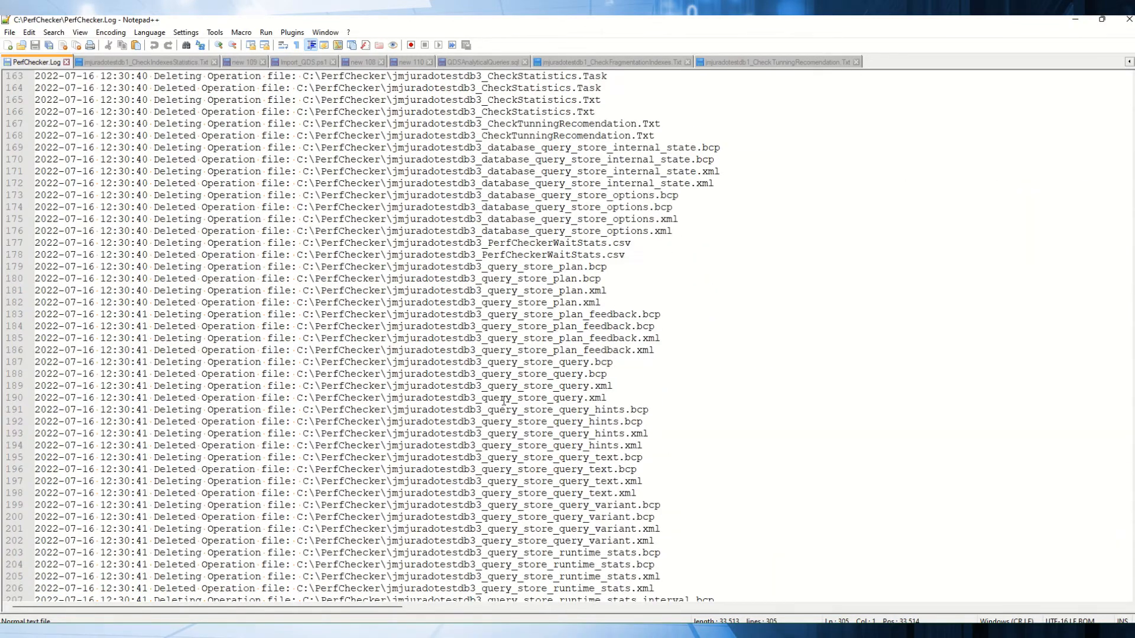
scroll(507, 392, "down", 12)
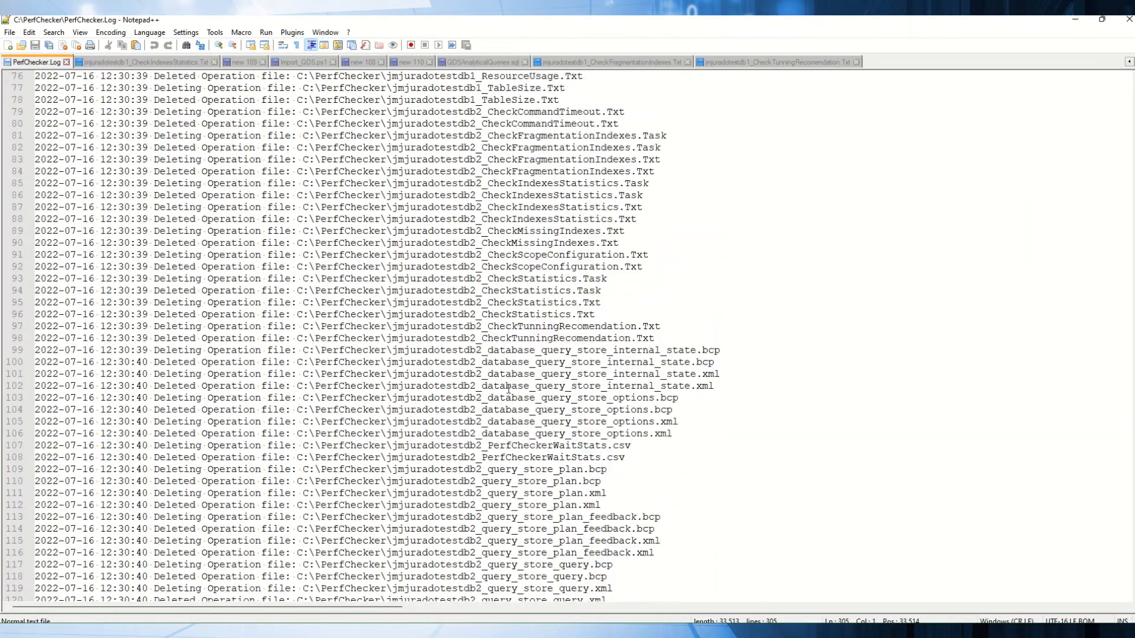
scroll(512, 382, "down", 20)
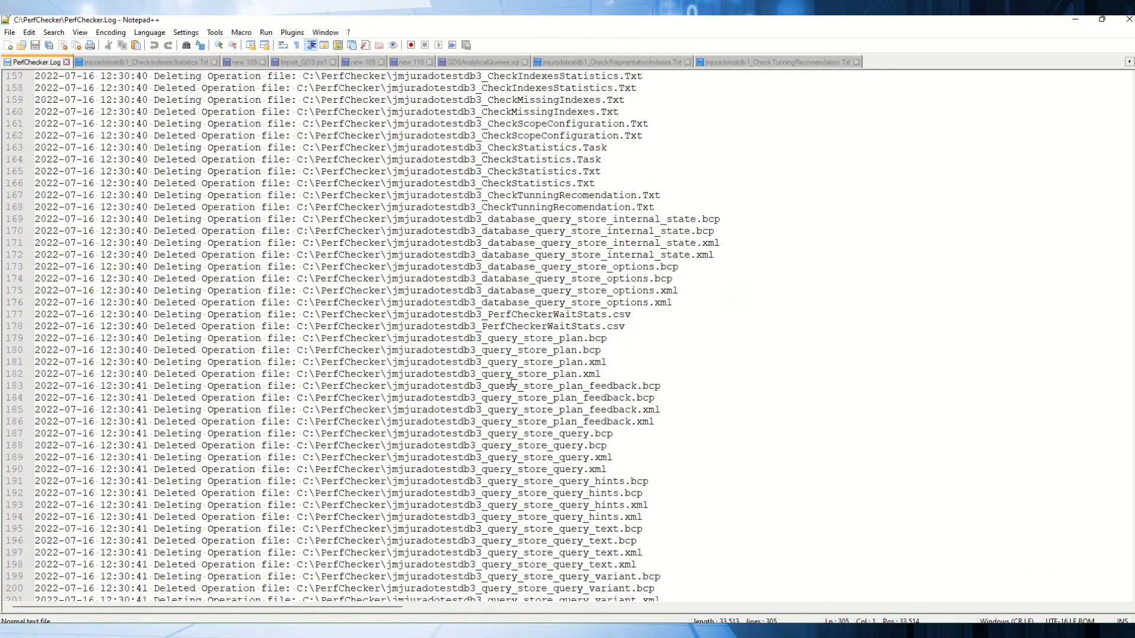
scroll(511, 383, "down", 7)
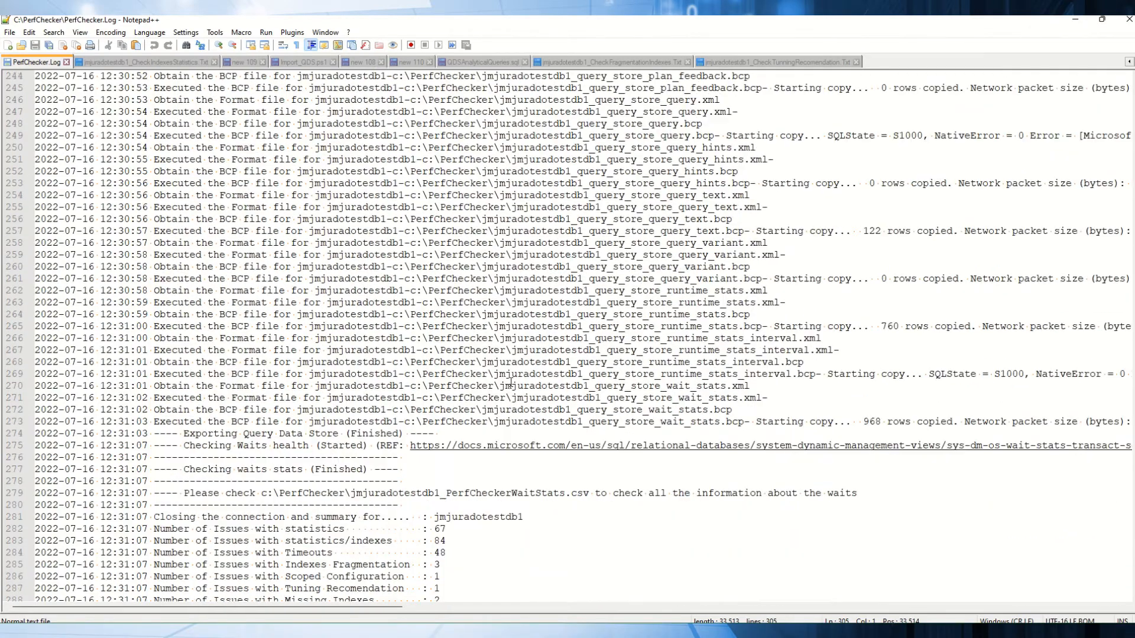
Step: Examine the issue summary for jmjuradotestdb1 in PerfChecker.Log, including the missing indexes line
left_click_drag(458, 421, 1, 316)
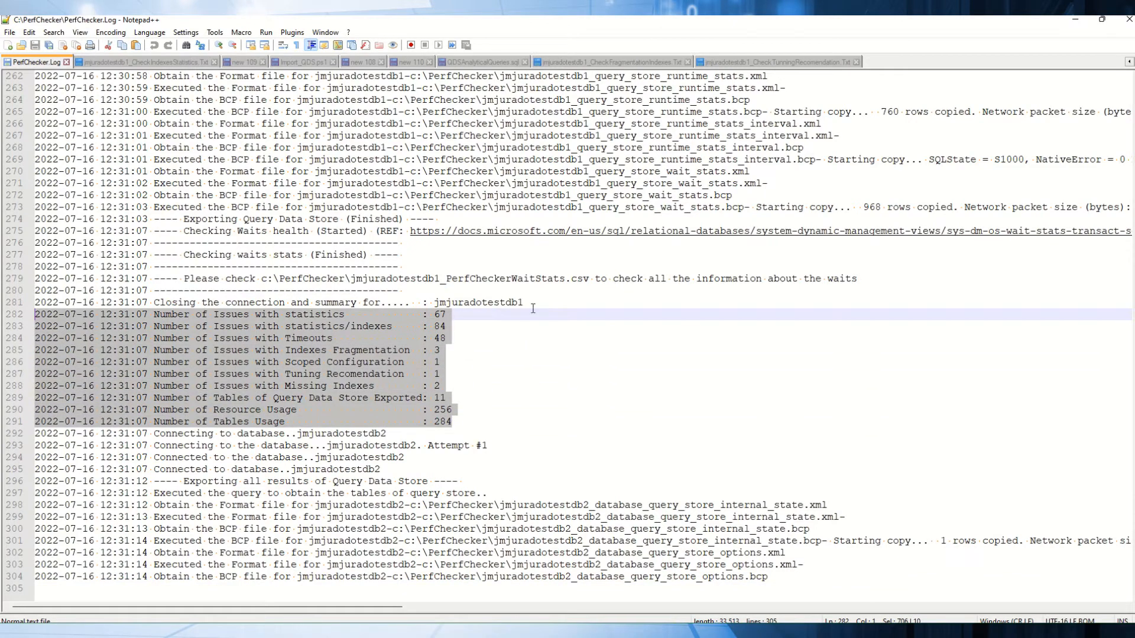
left_click(553, 310)
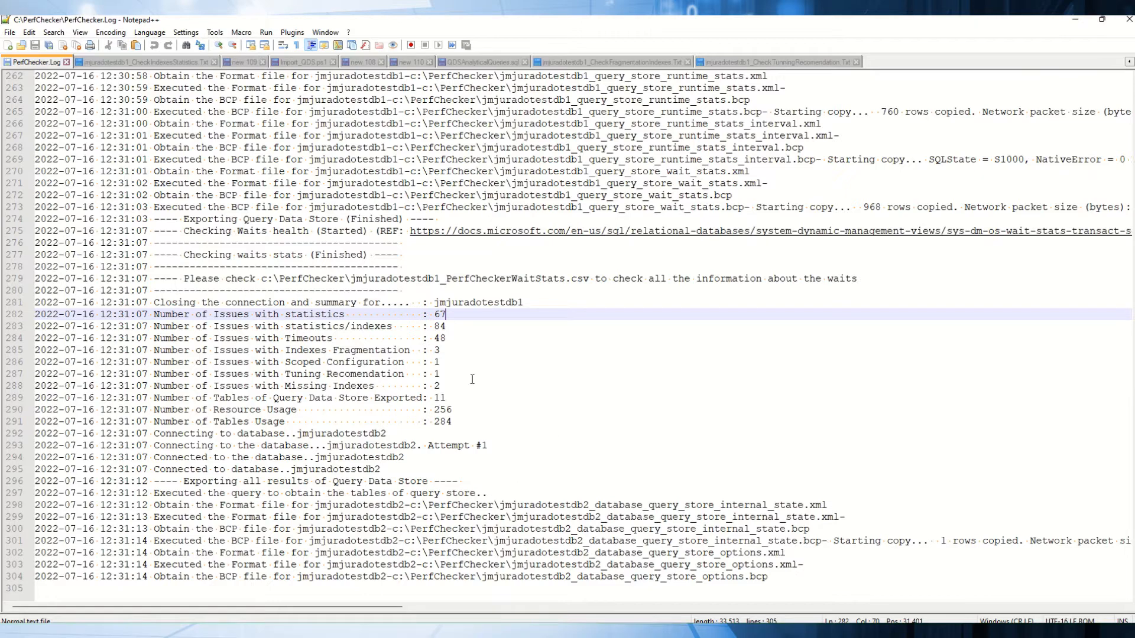
left_click(334, 387)
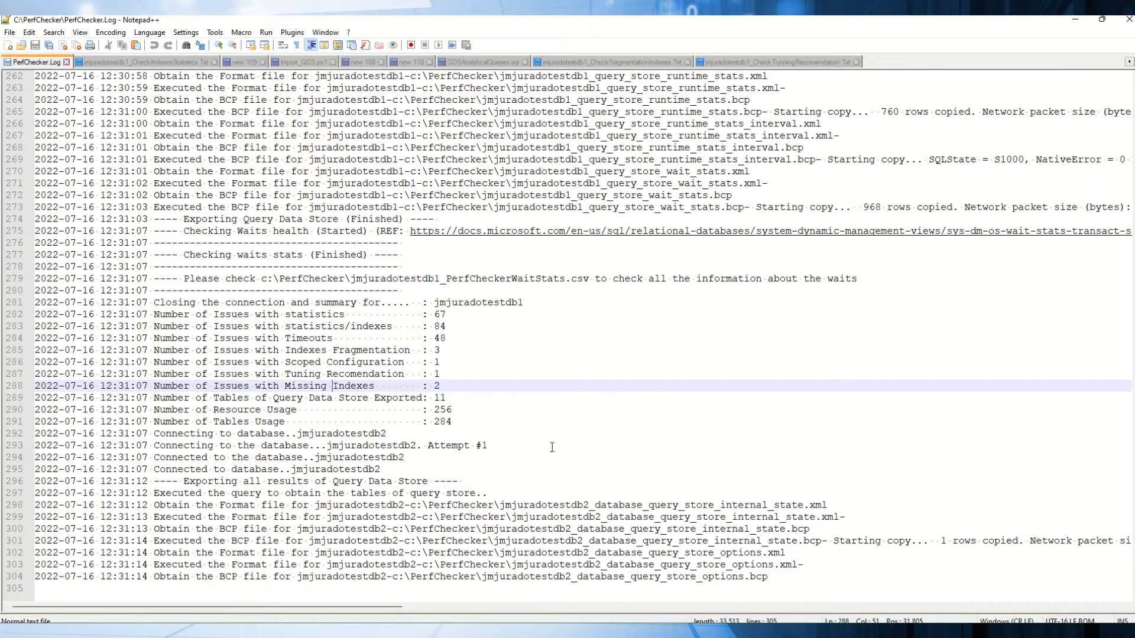
scroll(591, 372, "up", 6)
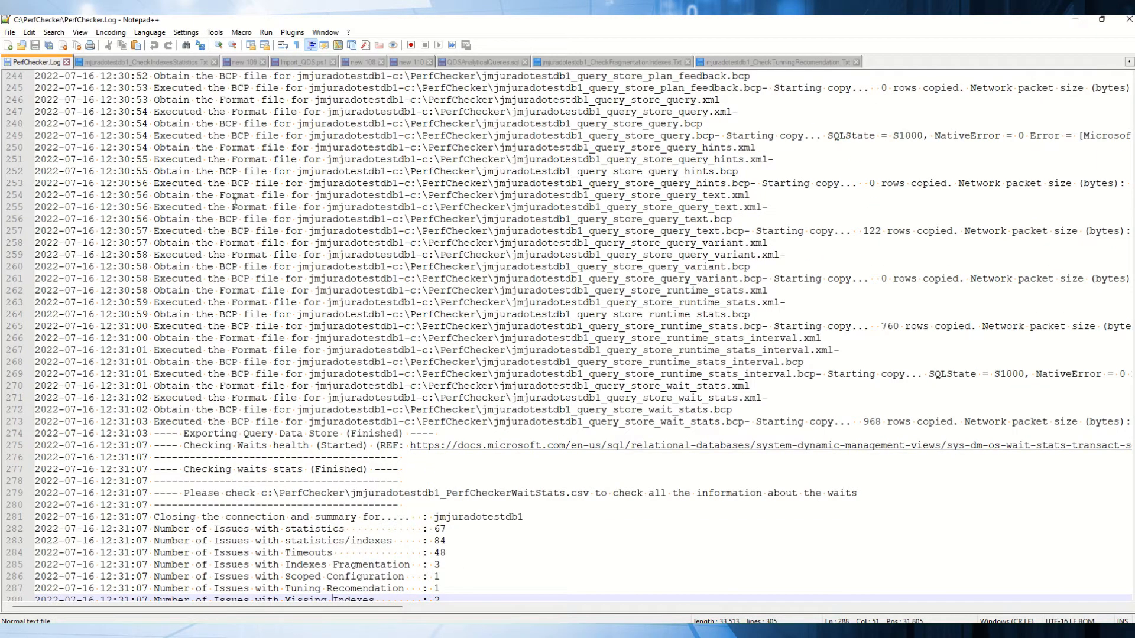
Step: Reload jmjuradotestdb1_CheckIndexesStatistics.Txt from disk and review its outdated statistics entries
left_click(126, 64)
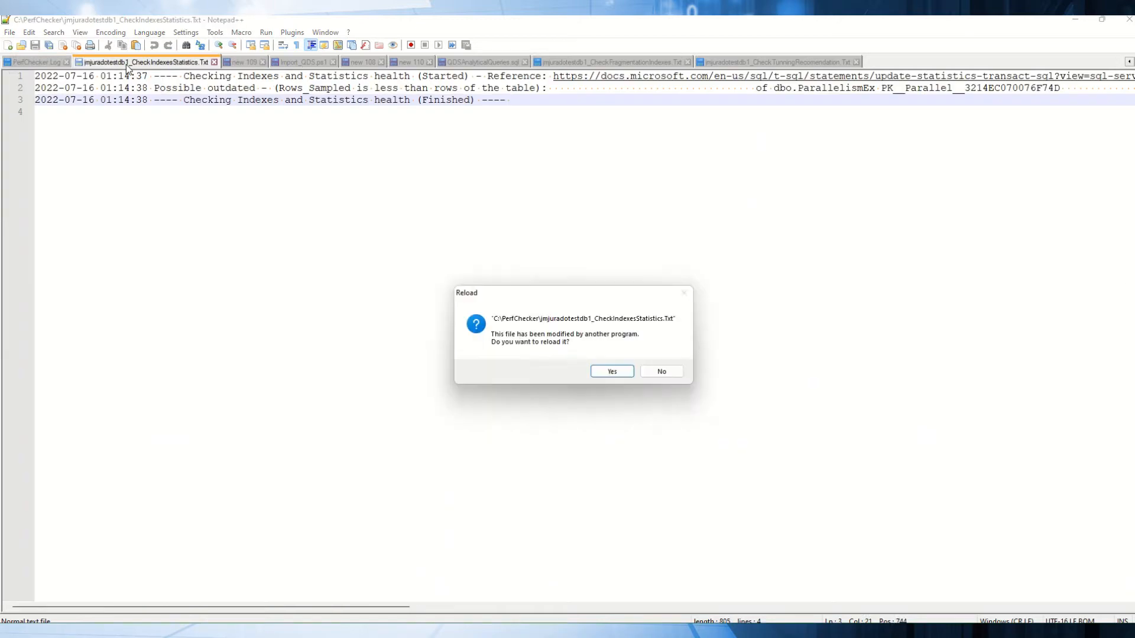
left_click(612, 372)
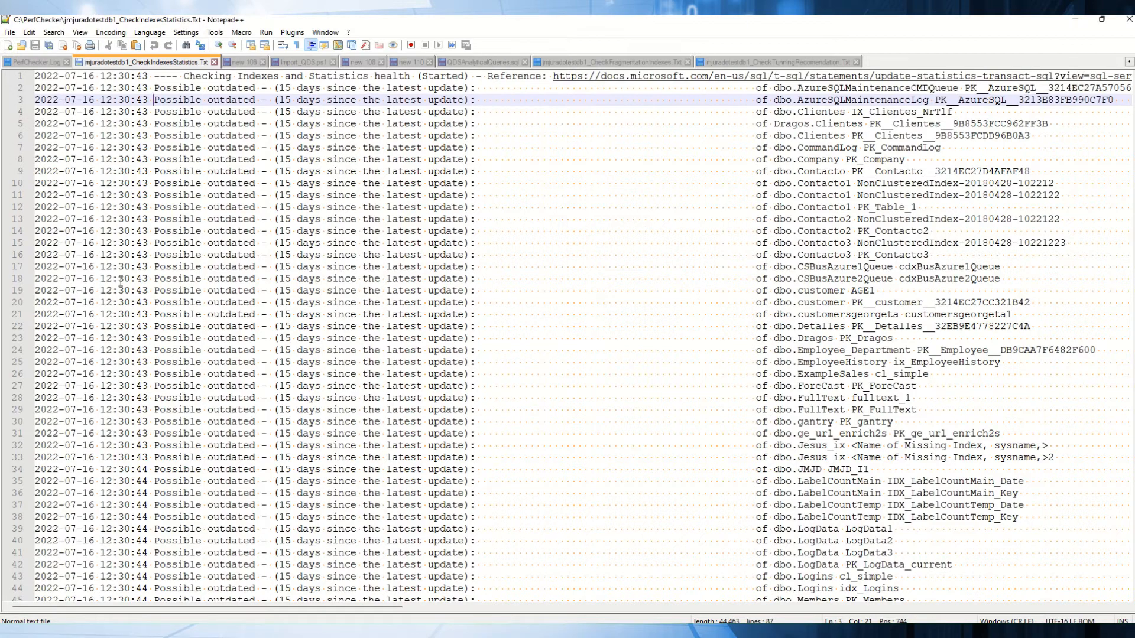
scroll(279, 294, "down", 4)
scroll(278, 293, "up", 4)
Step: Return to PerfChecker.Log, reload it from disk, and review the newest entries and the jmjuradotestdb2 summary
left_click(34, 62)
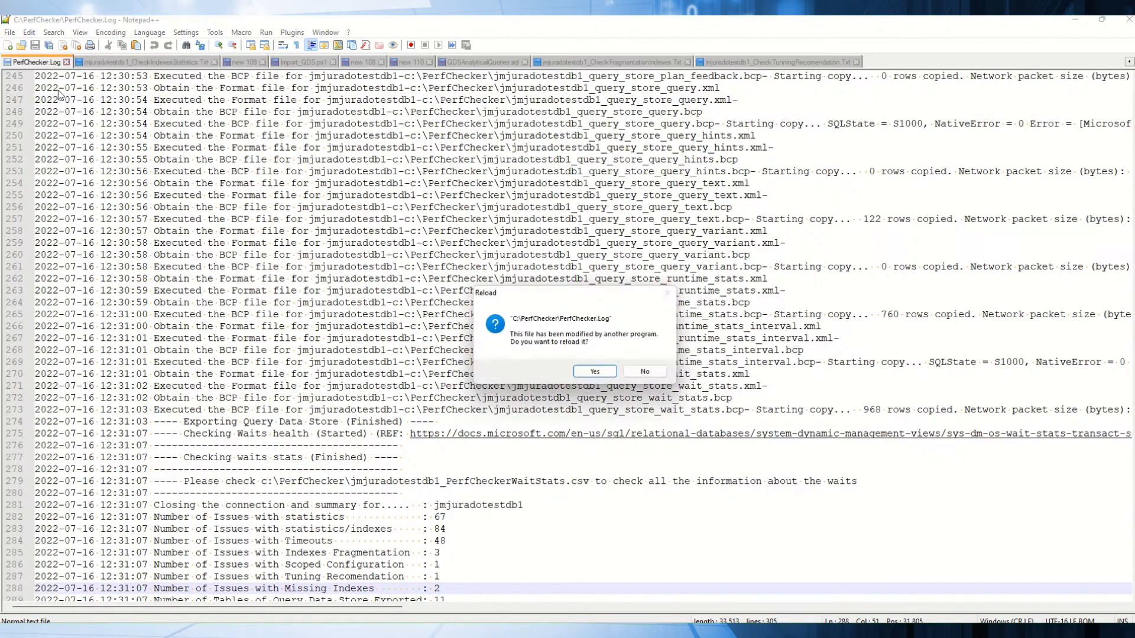
left_click(594, 372)
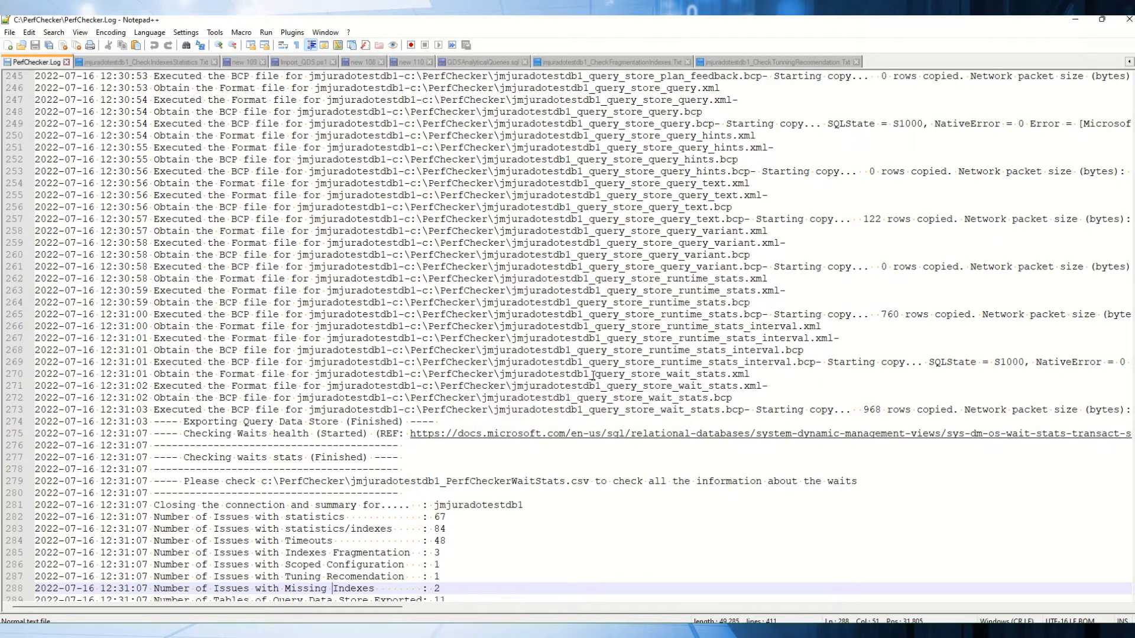
scroll(492, 436, "down", 20)
scroll(492, 435, "down", 13)
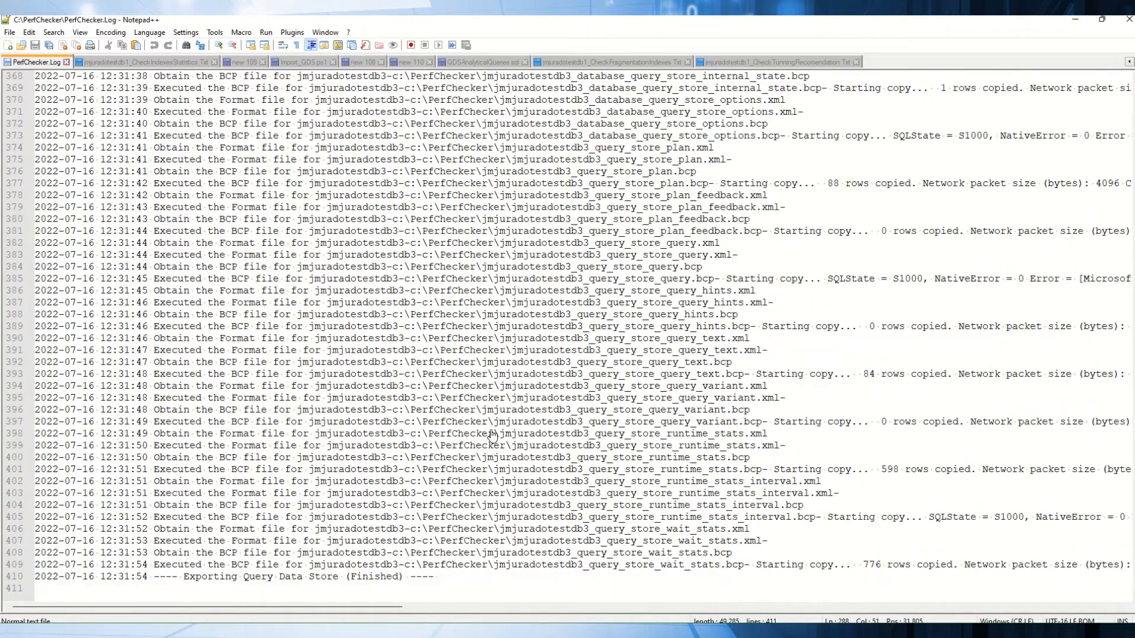
scroll(538, 492, "up", 11)
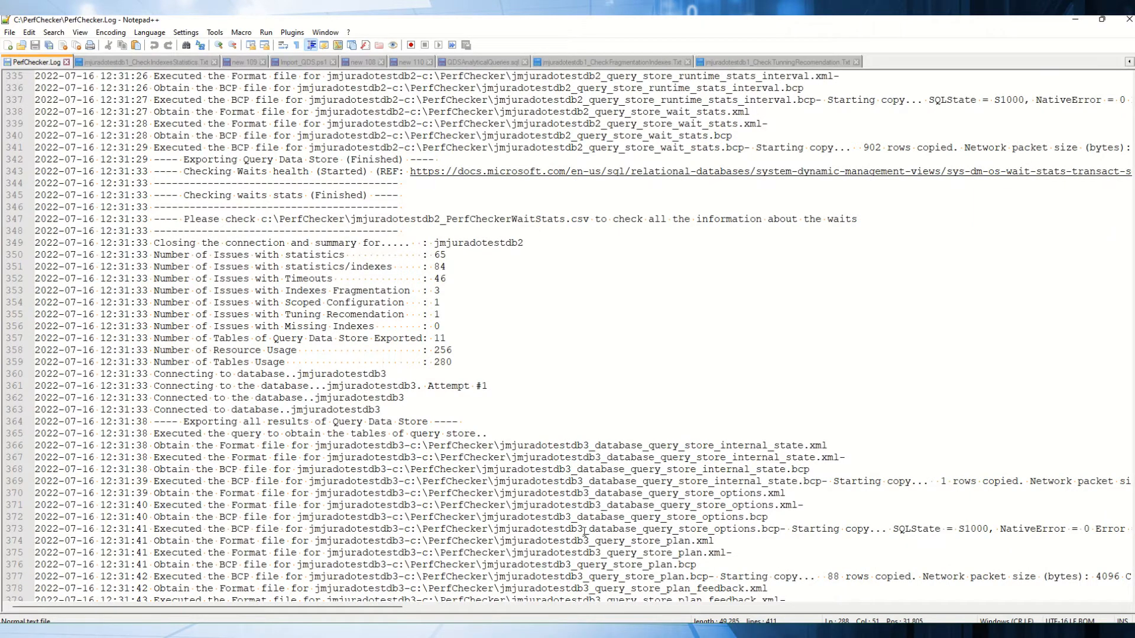
Step: Switch to Windows PowerShell ISE and bring up the PerfCollectorAnalyzer.ps1 script
key("alt+Tab")
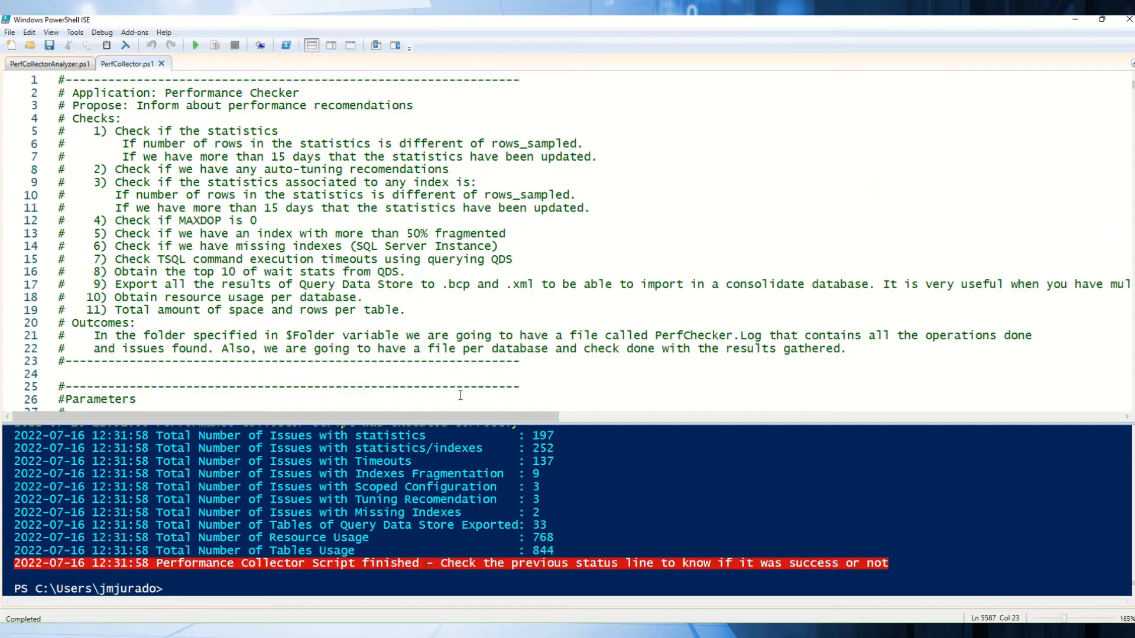
left_click(35, 65)
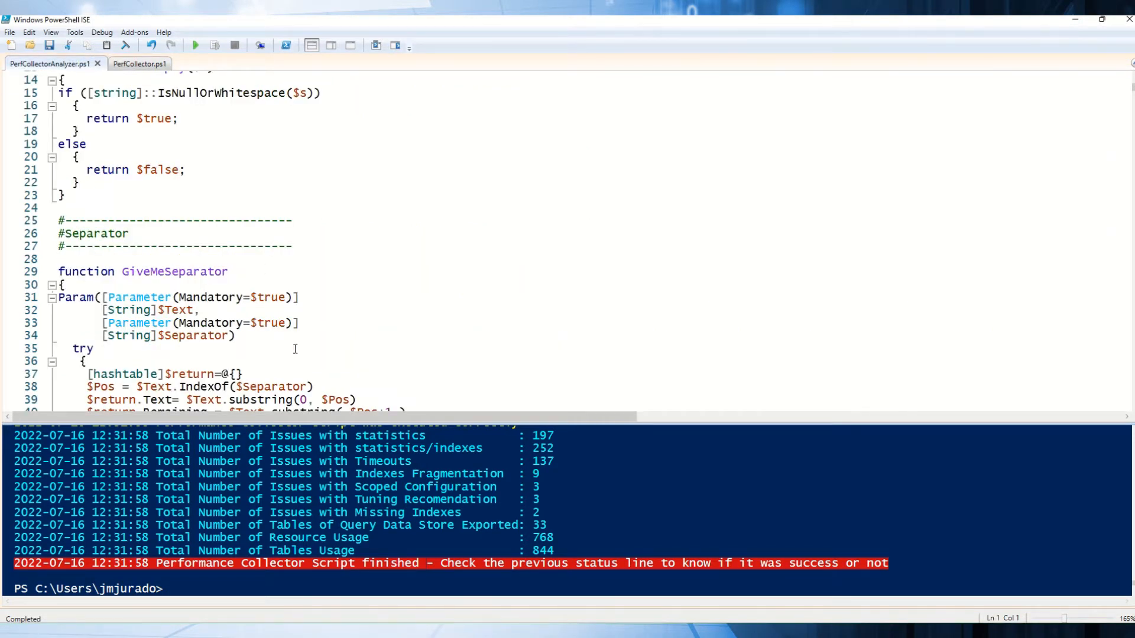
Step: Switch to SQL Server Management Studio, display the mybc tables on the local server, and collapse dbo._ResourceUsage.Txt
left_click(493, 631)
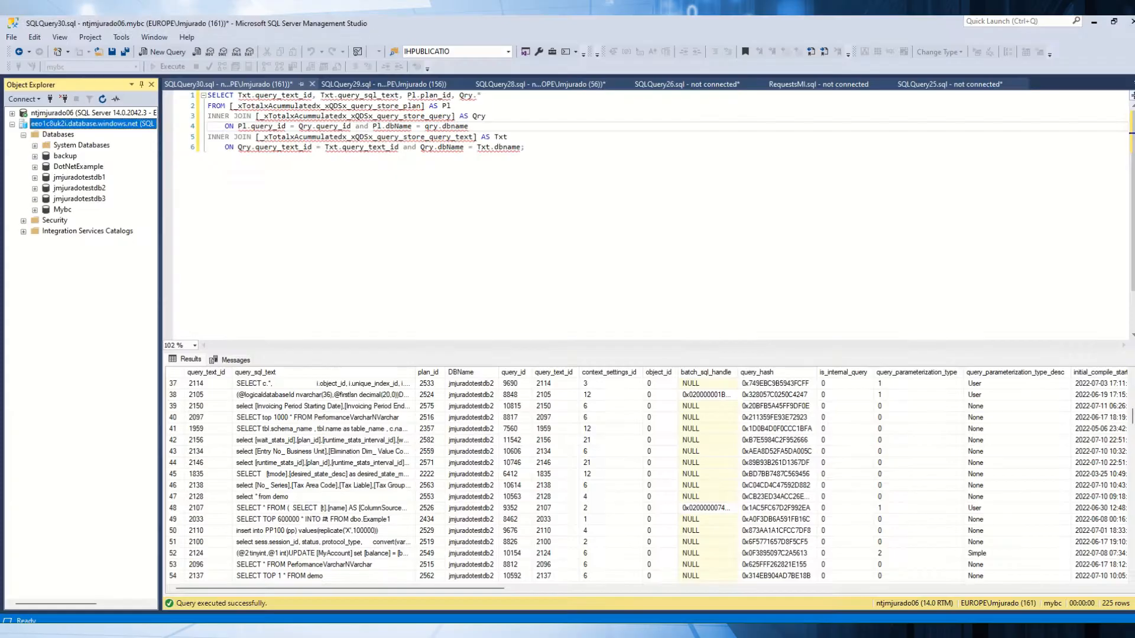
left_click(12, 125)
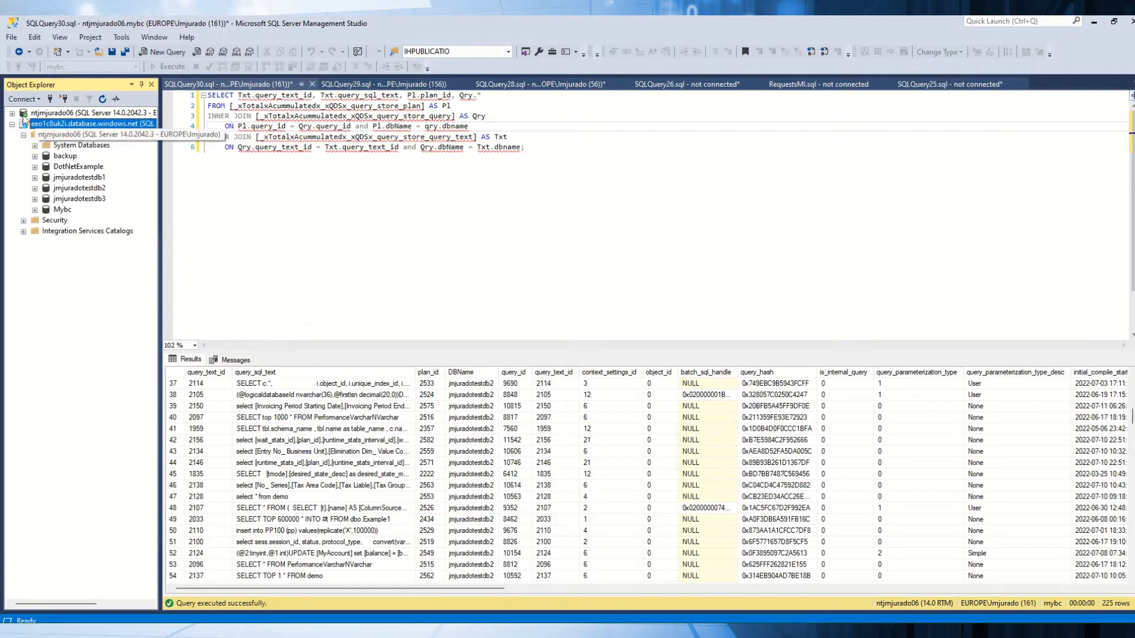
left_click(12, 112)
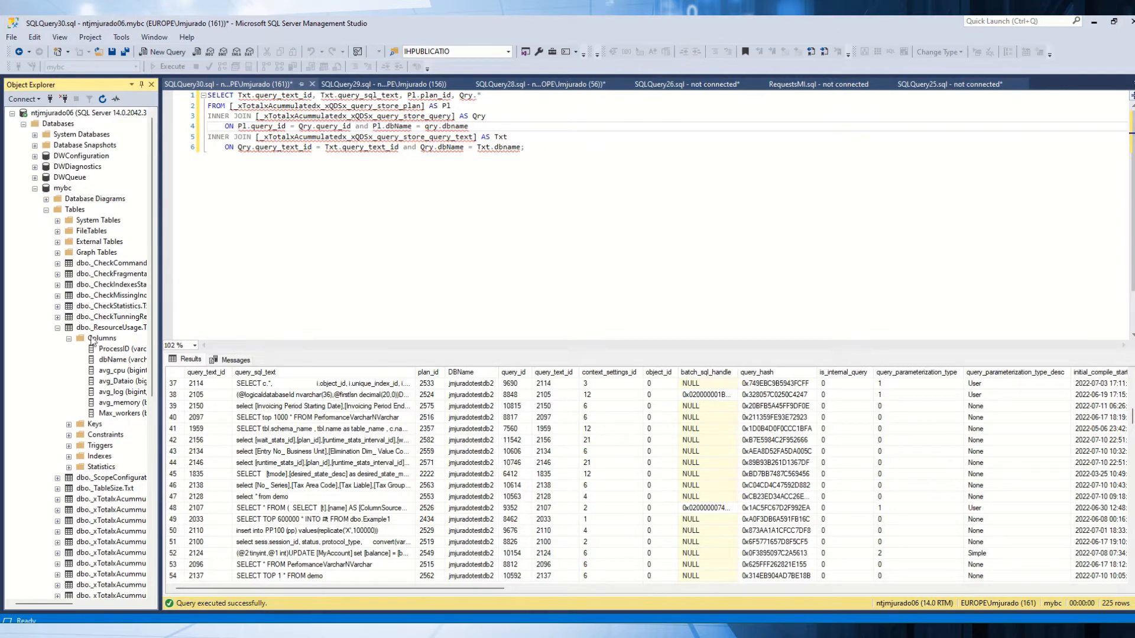
left_click(57, 328)
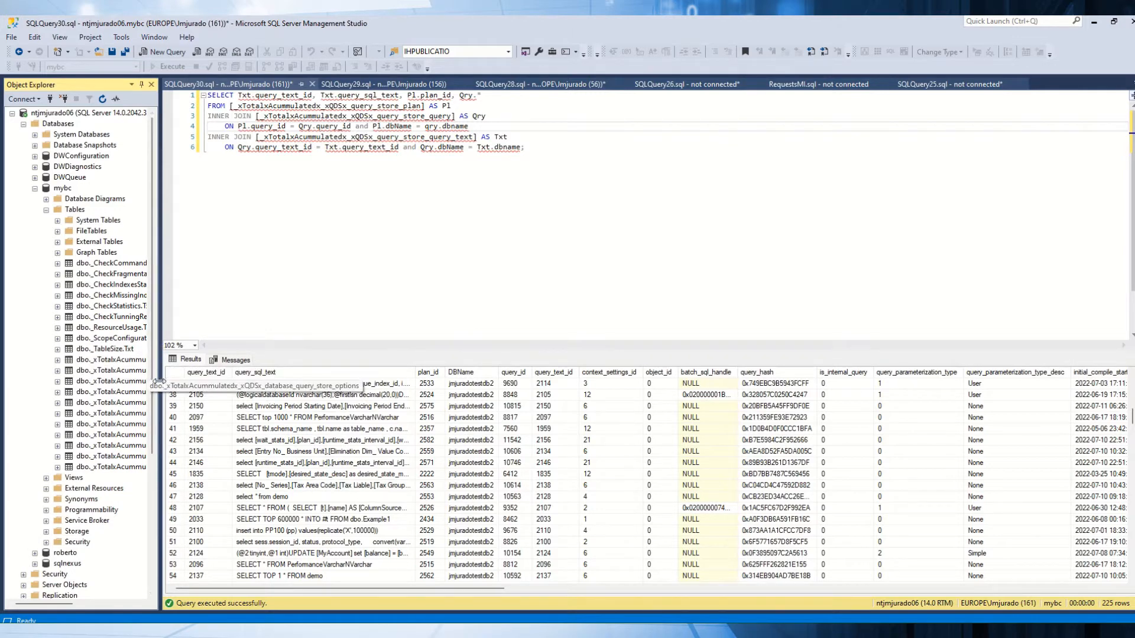
Step: Widen Object Explorer so that more of the mybc table names can be read
left_click_drag(164, 385, 182, 389)
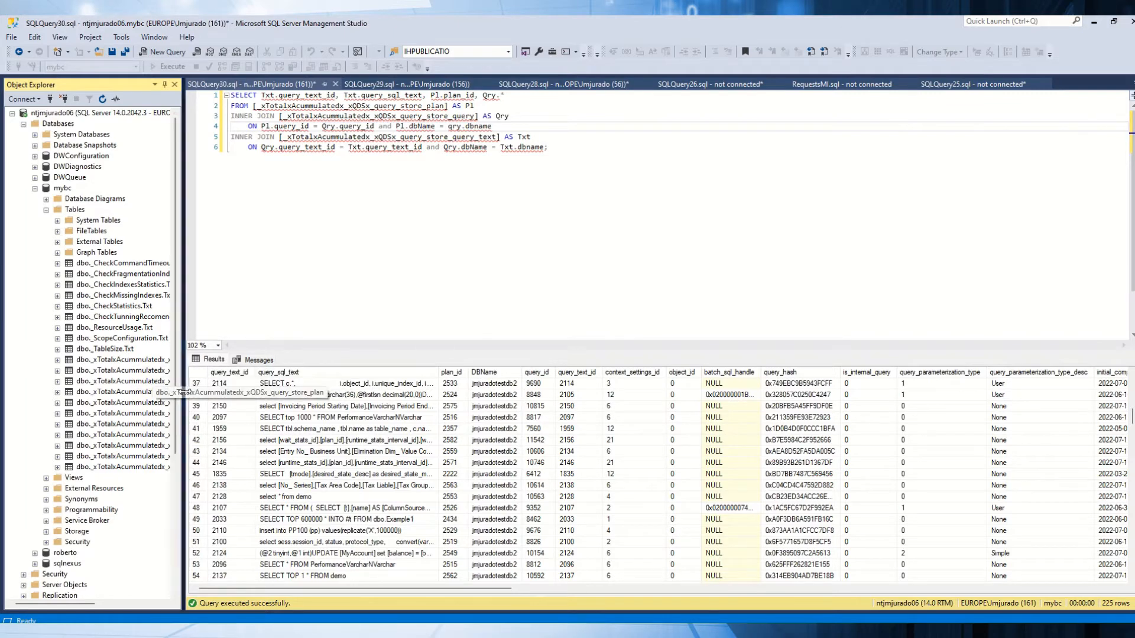
left_click_drag(183, 392, 255, 396)
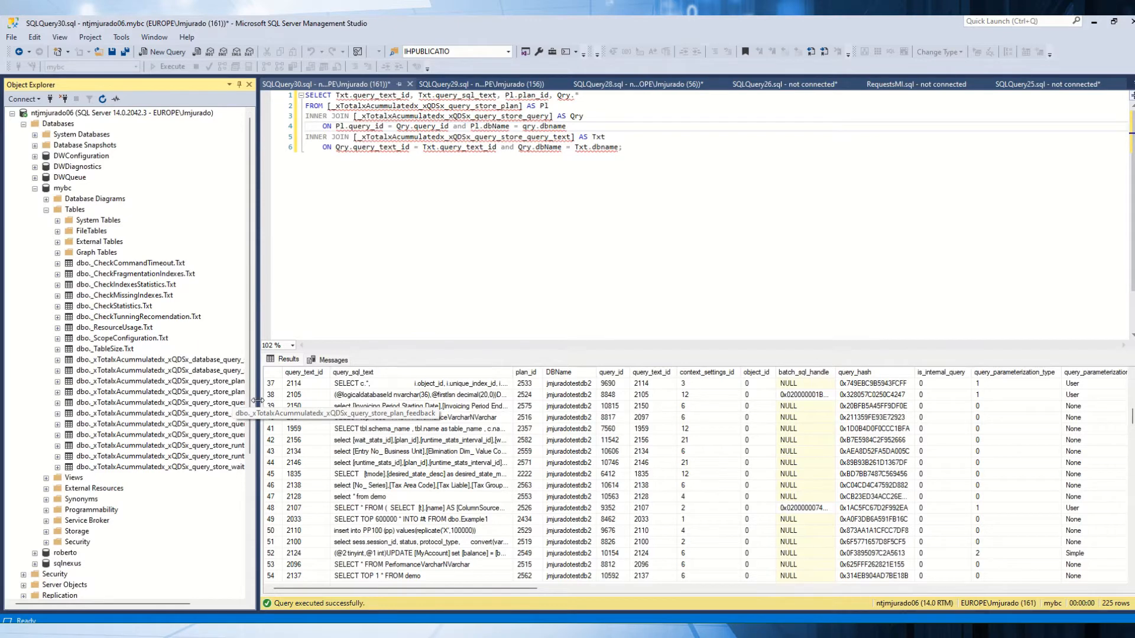
left_click_drag(258, 401, 267, 402)
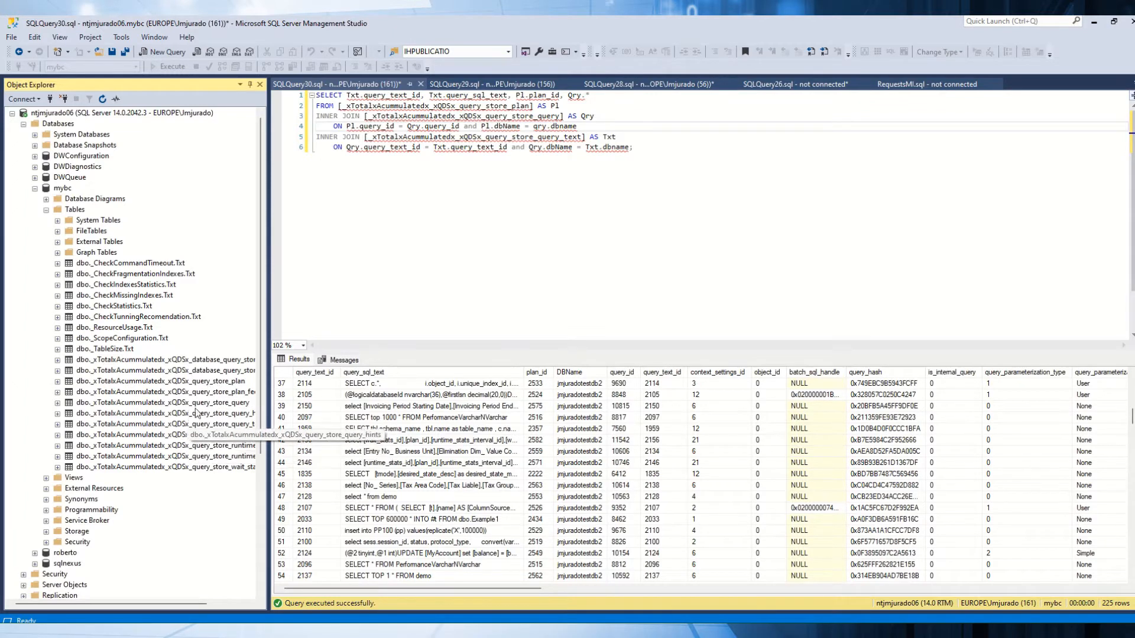
Step: Switch to Windows PowerShell ISE and run the PerfCollectorAnalyzer.ps1 script
key("alt+Tab")
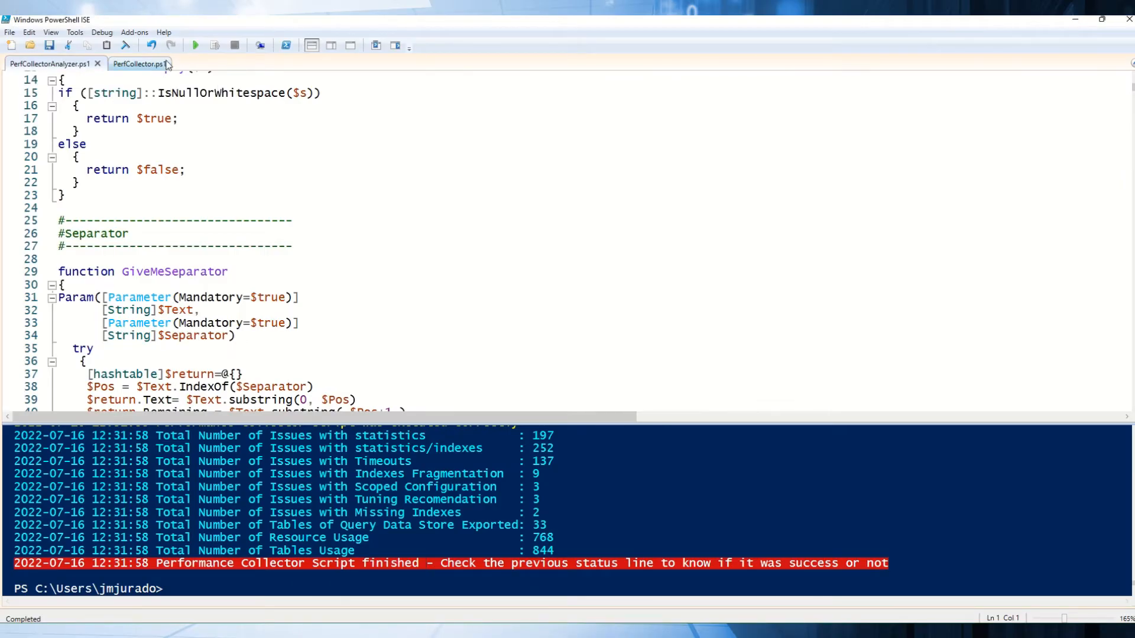
left_click(198, 46)
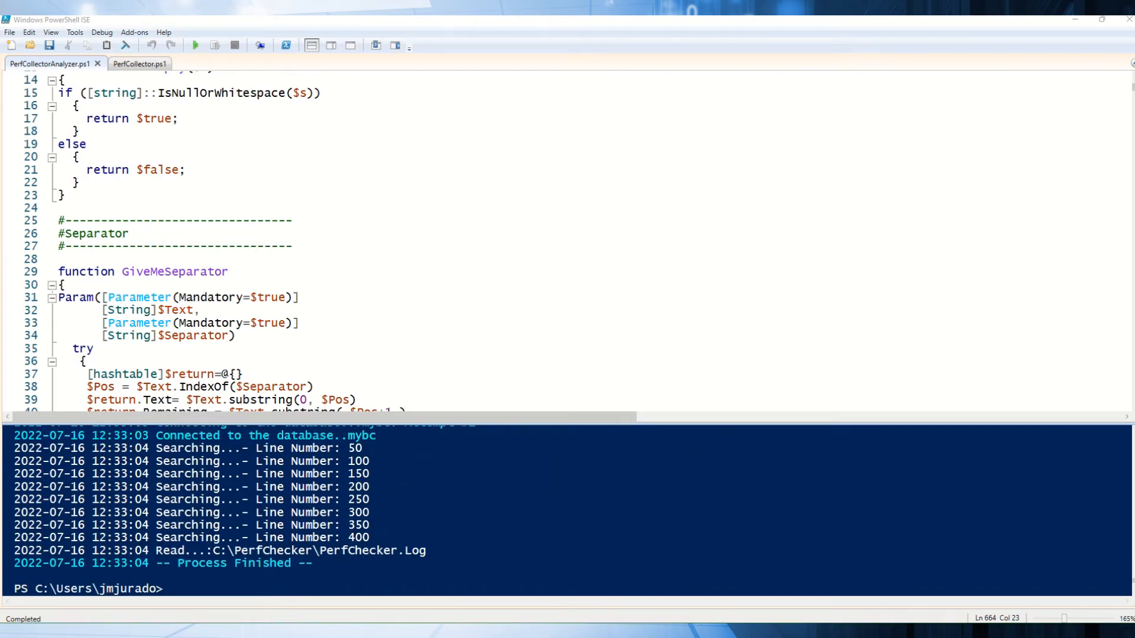
Step: Switch to SQL Server Management Studio and refresh the list of tables in the mybc database
left_click(571, 625)
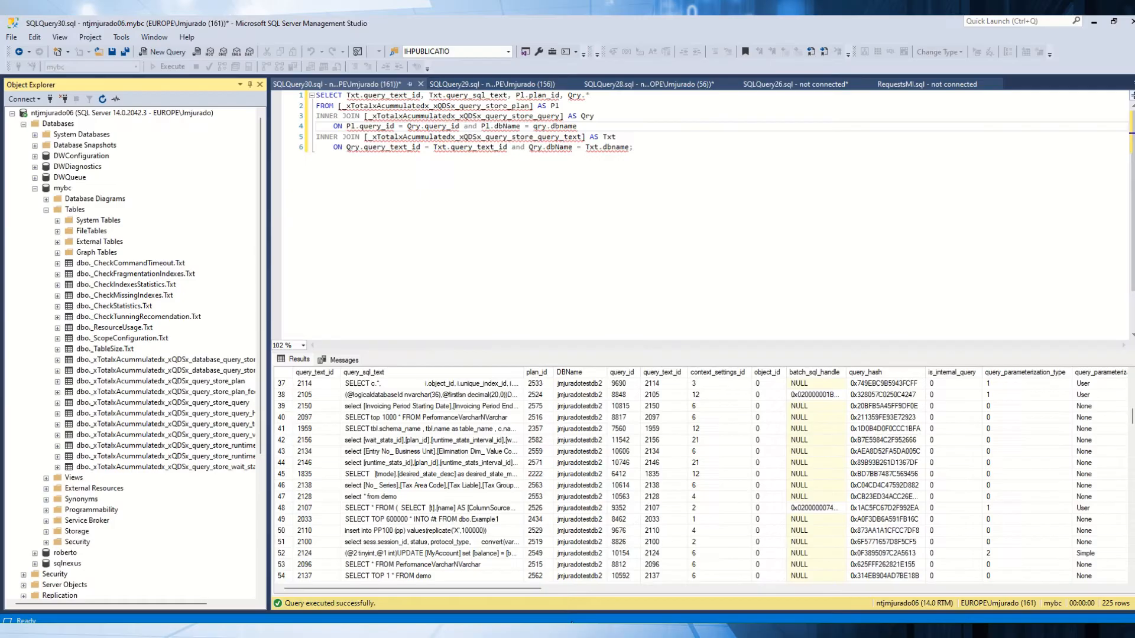
right_click(74, 210)
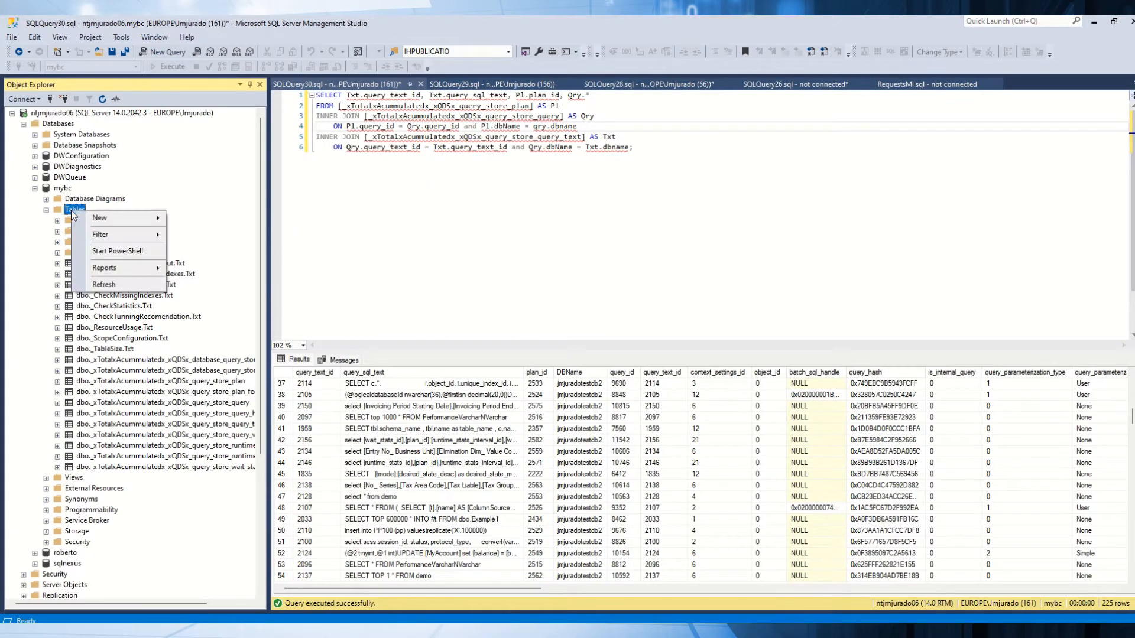
left_click(116, 287)
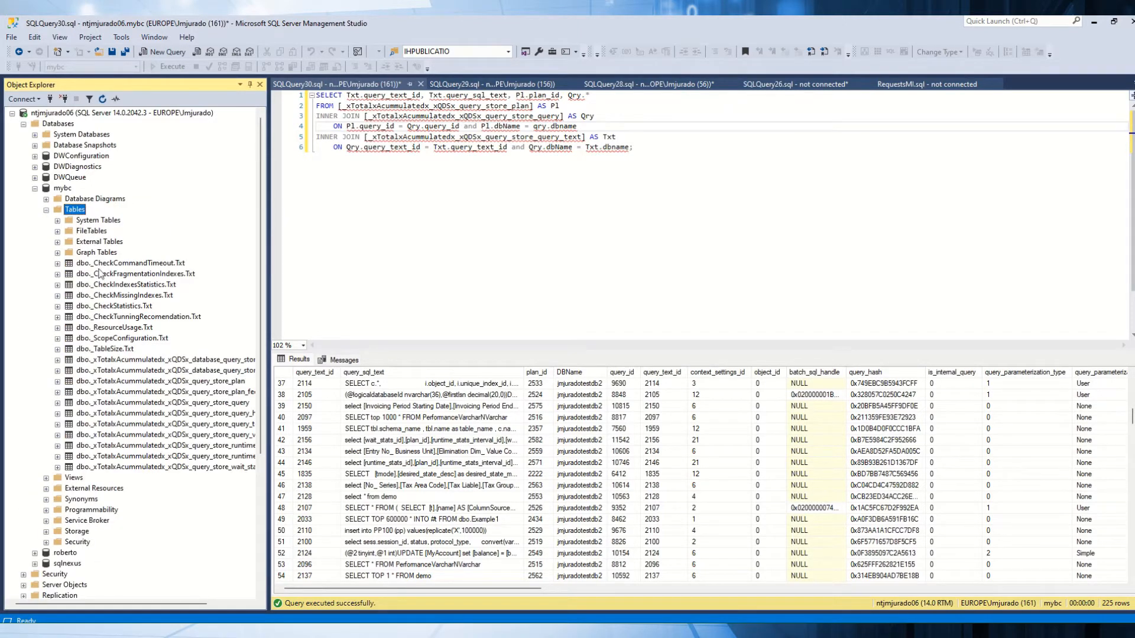
Step: Select the top 1000 rows of dbo._CheckCommandTimeout.Txt and enlarge the results area to inspect the database names and execution types
right_click(102, 264)
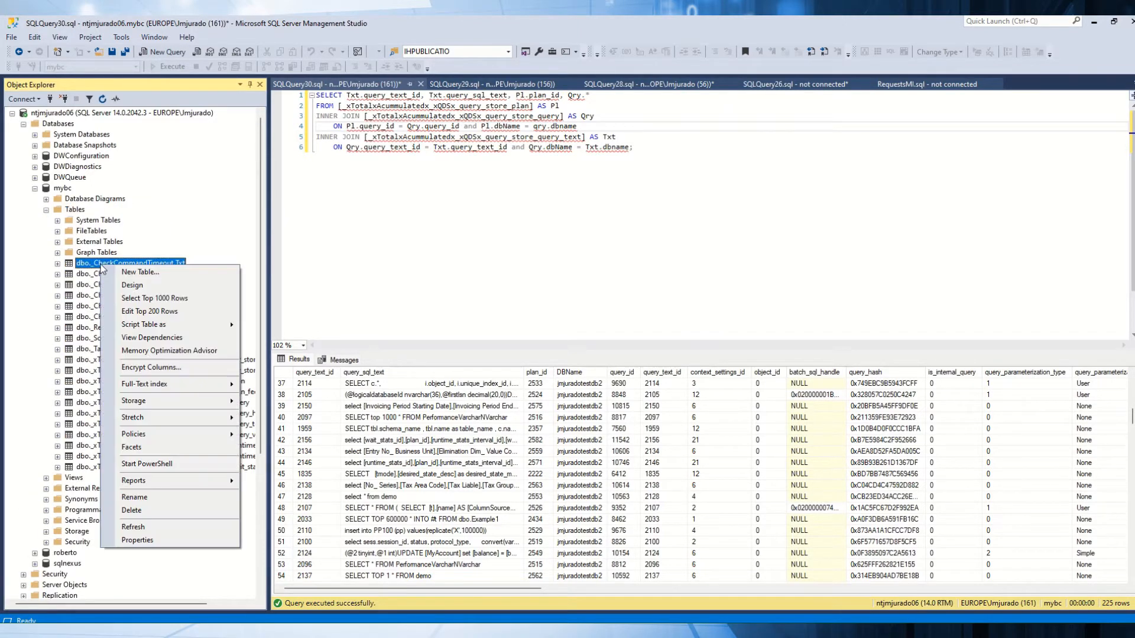
left_click(375, 308)
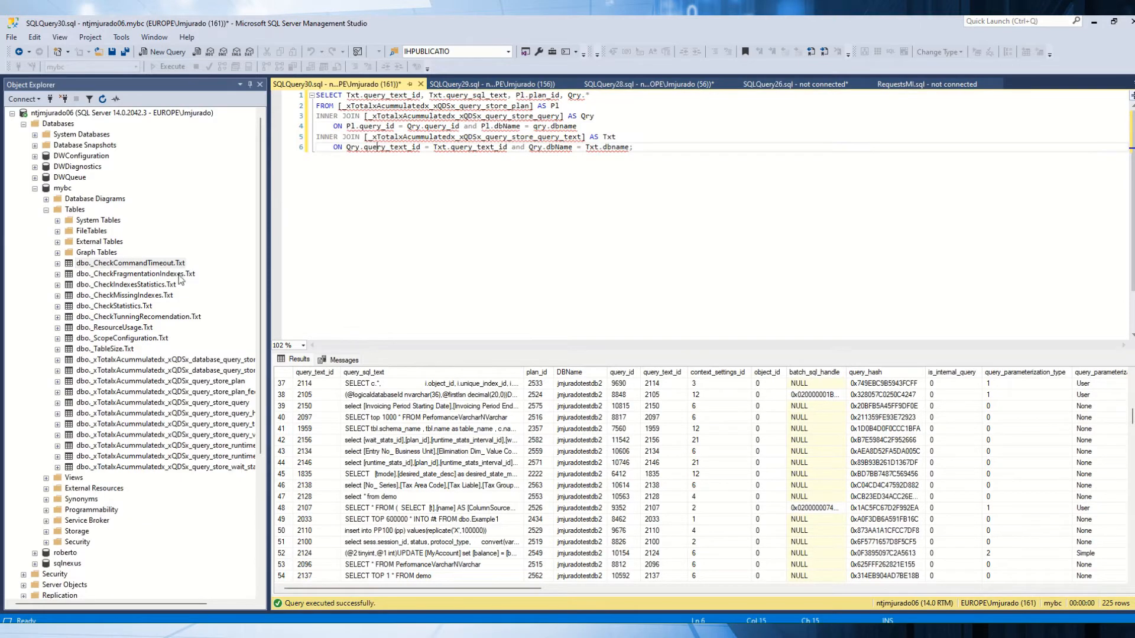
right_click(147, 265)
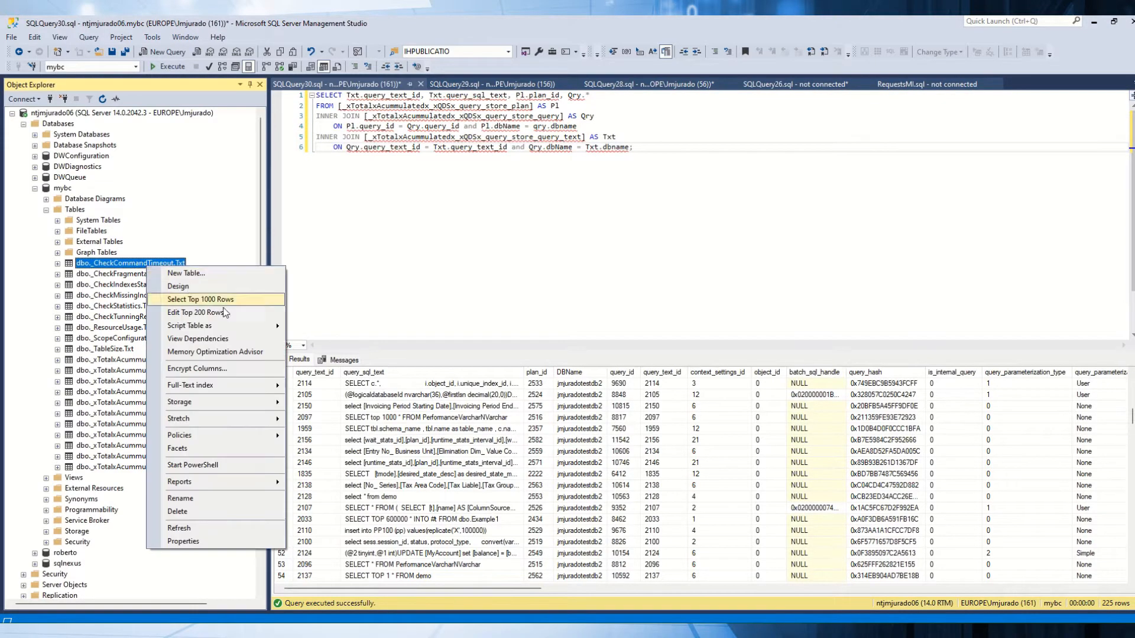
left_click(254, 299)
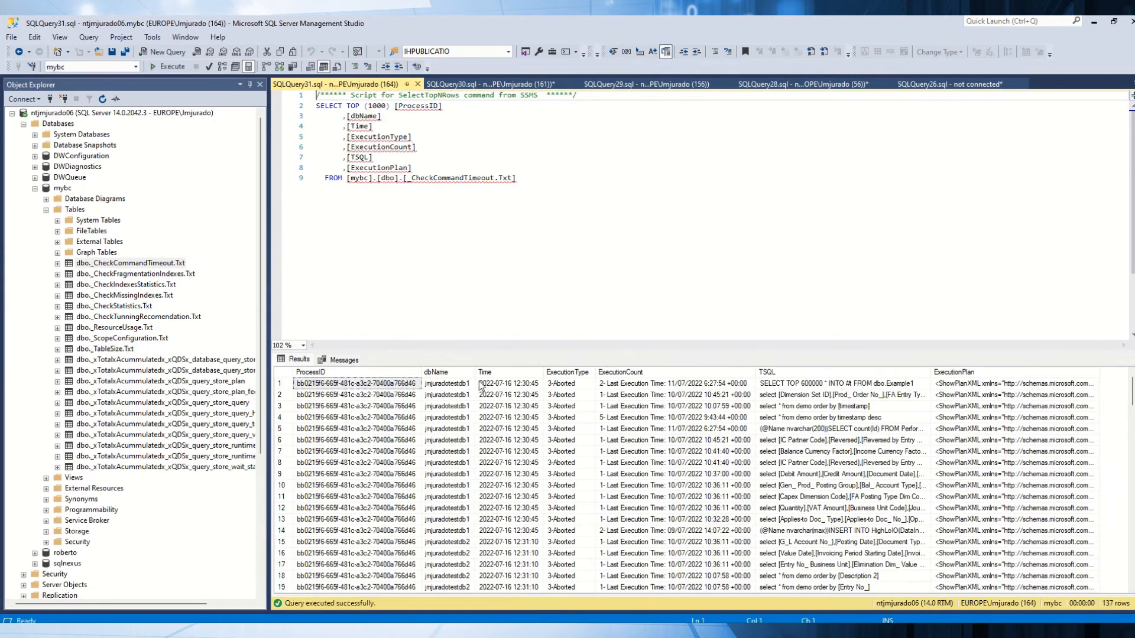
left_click_drag(480, 353, 480, 239)
left_click(465, 381)
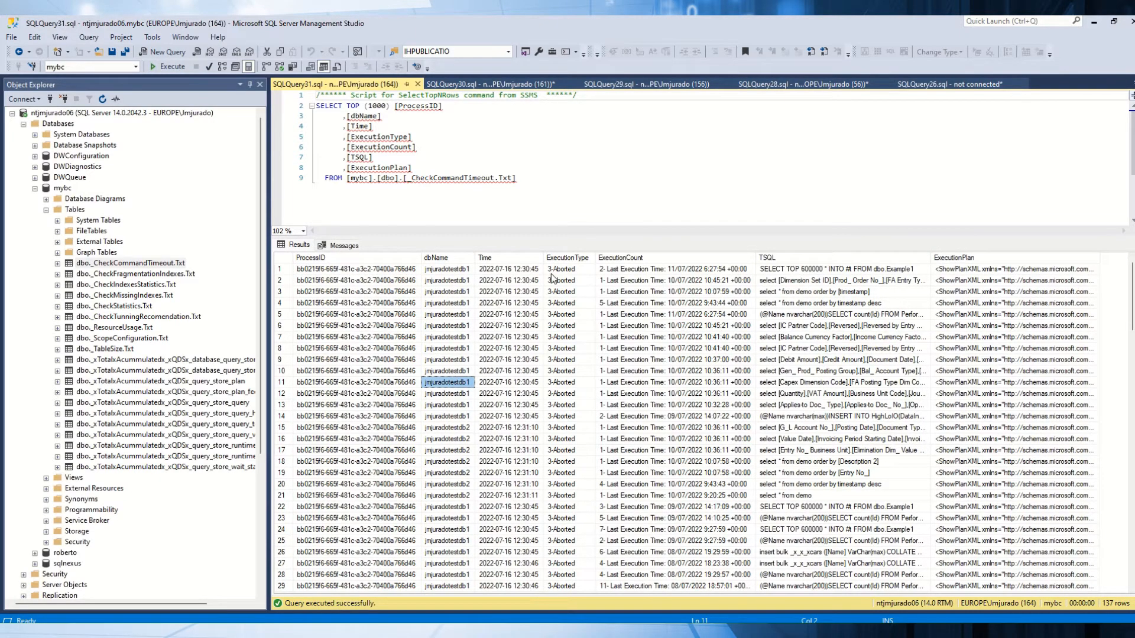
left_click(568, 281)
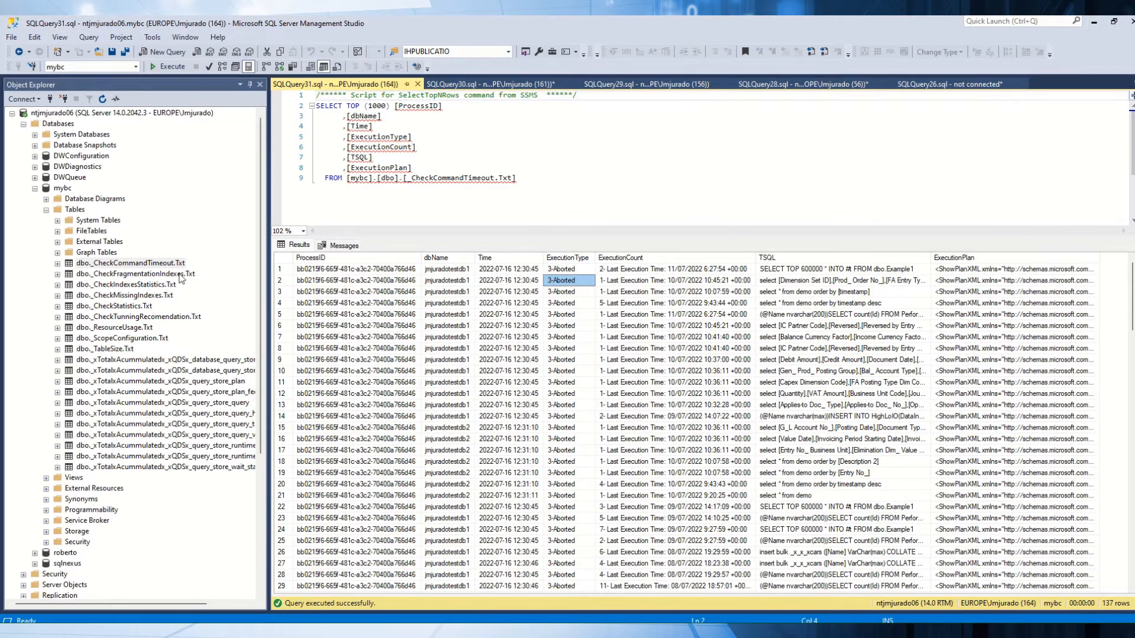
Step: Select the top 1000 rows of dbo._CheckFragmentationIndexes.Txt to view index fragmentation per database
left_click(152, 276)
right_click(149, 276)
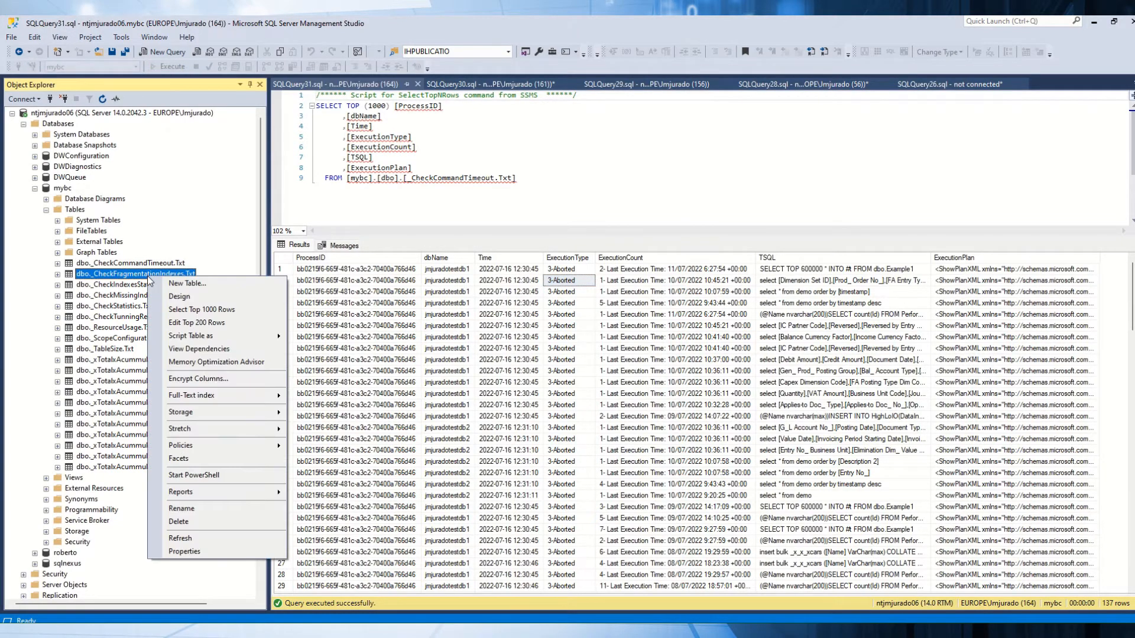
left_click(192, 309)
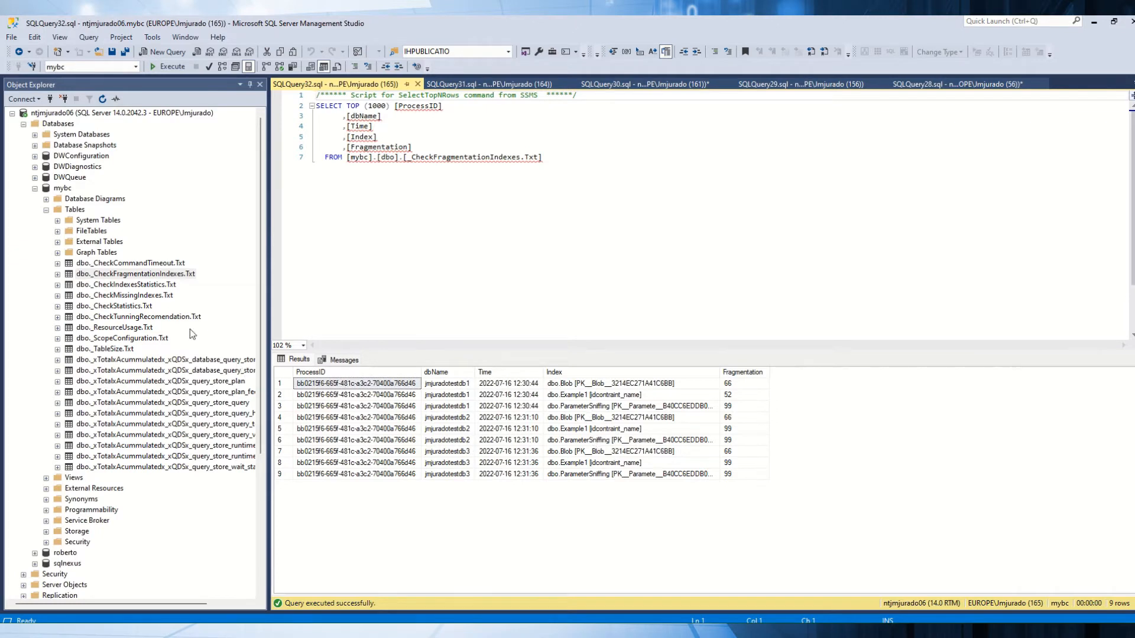
Step: Select the top 1000 rows of dbo._CheckIndexesStatistics.Txt and of dbo._CheckMissingIndexes.Txt to review both tables
left_click(158, 288)
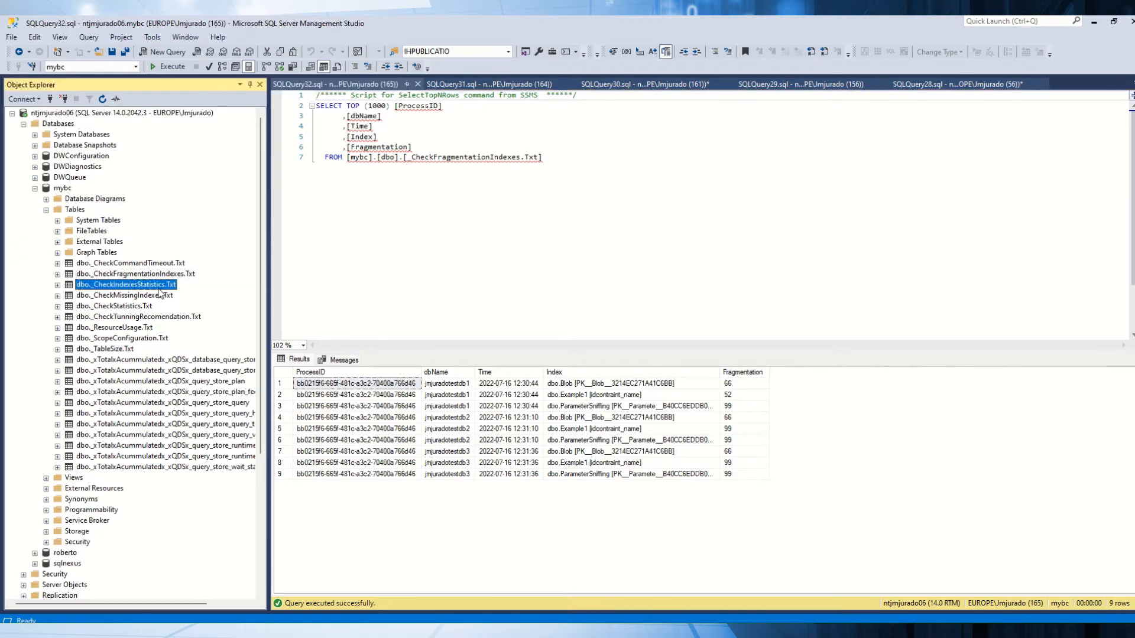
right_click(160, 293)
left_click(216, 319)
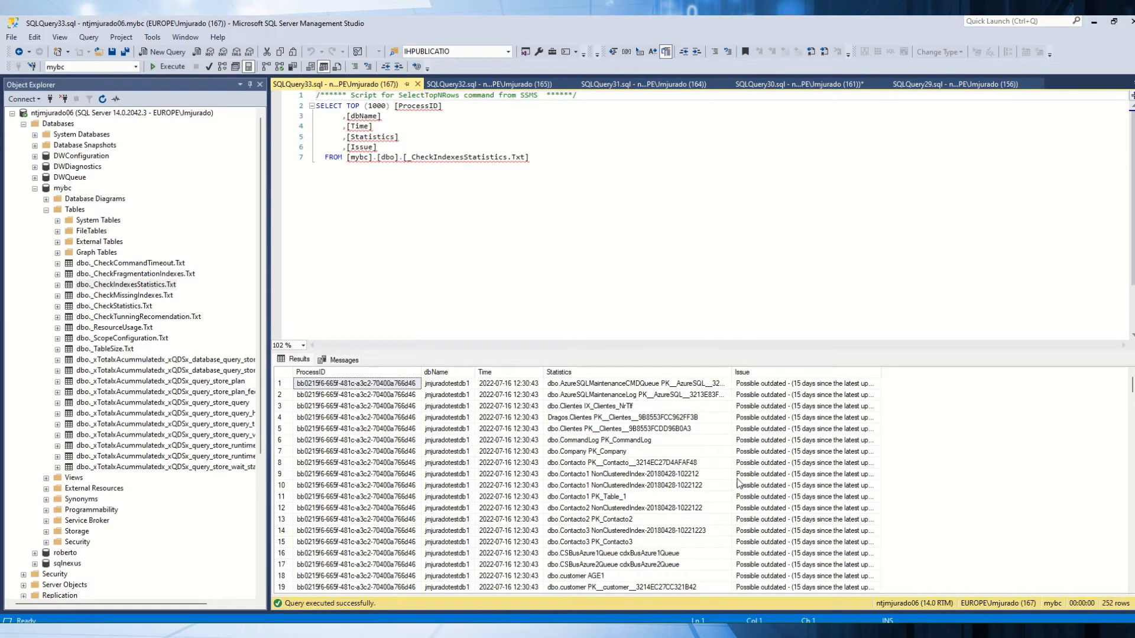
right_click(139, 295)
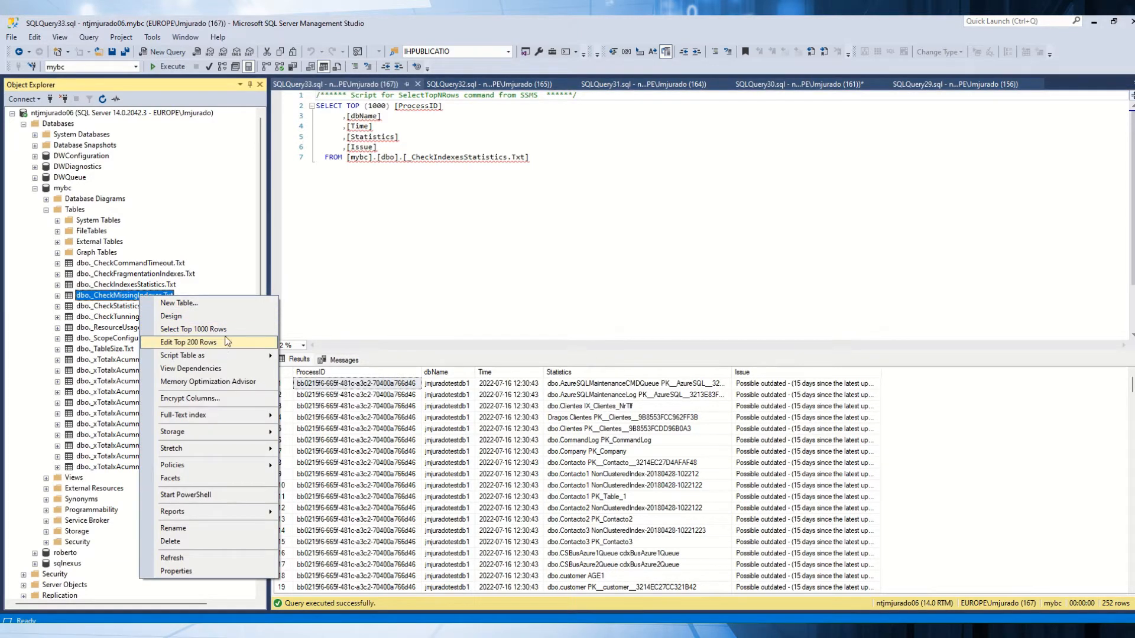
left_click(224, 329)
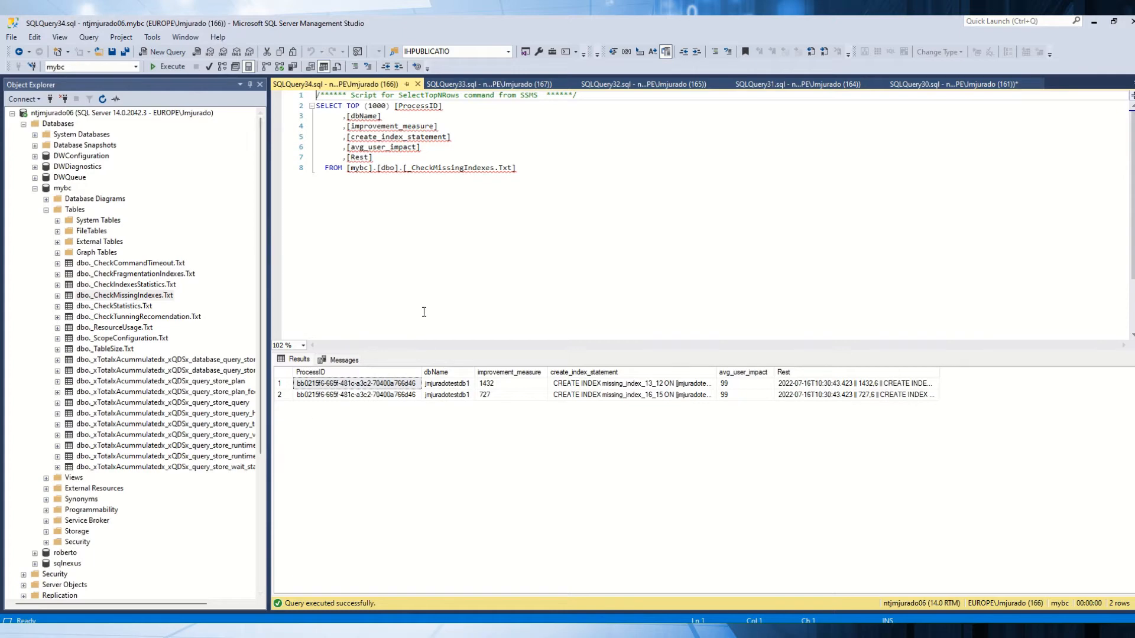
Step: Close the four top-1000-rows queries for missing indexes, index statistics, fragmentation and command timeouts, returning to the Query Store join query
left_click(418, 84)
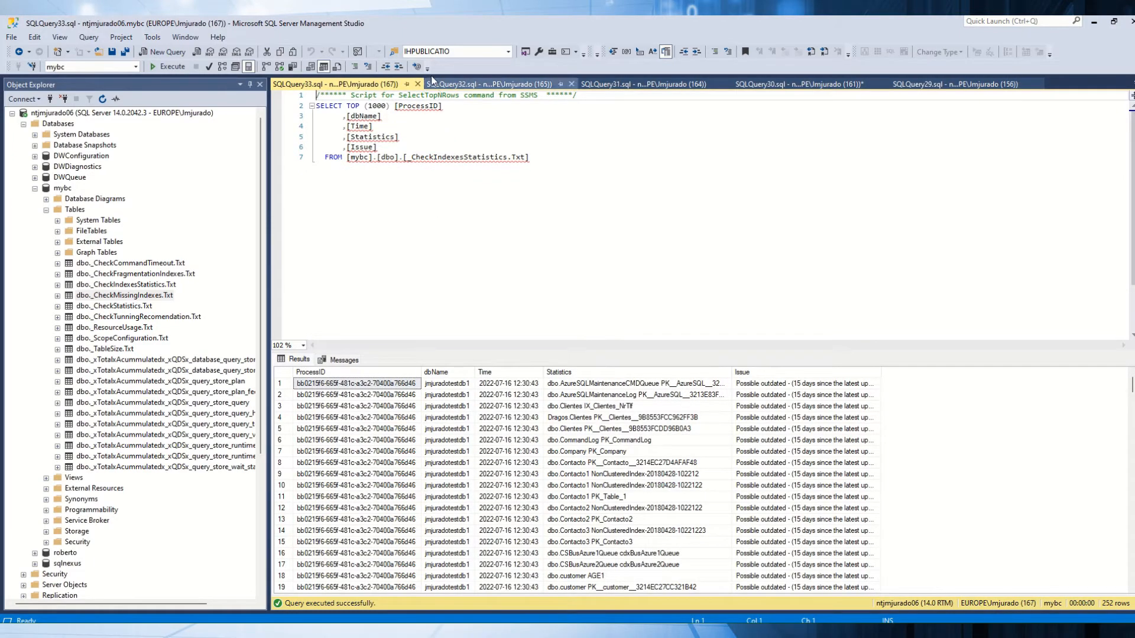
left_click(417, 85)
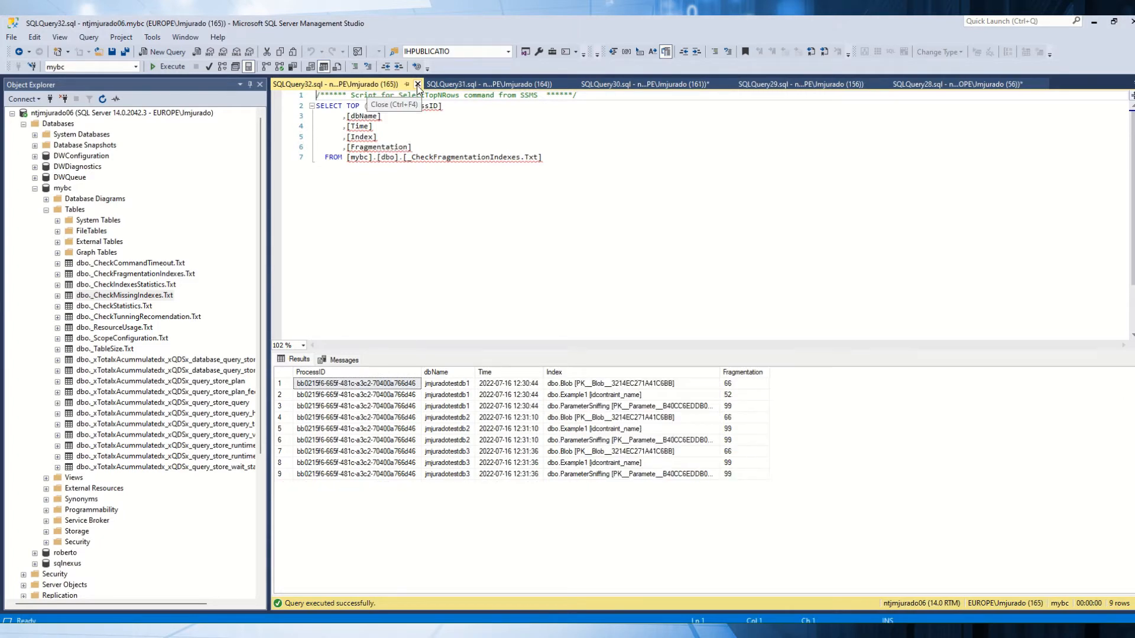
left_click(418, 85)
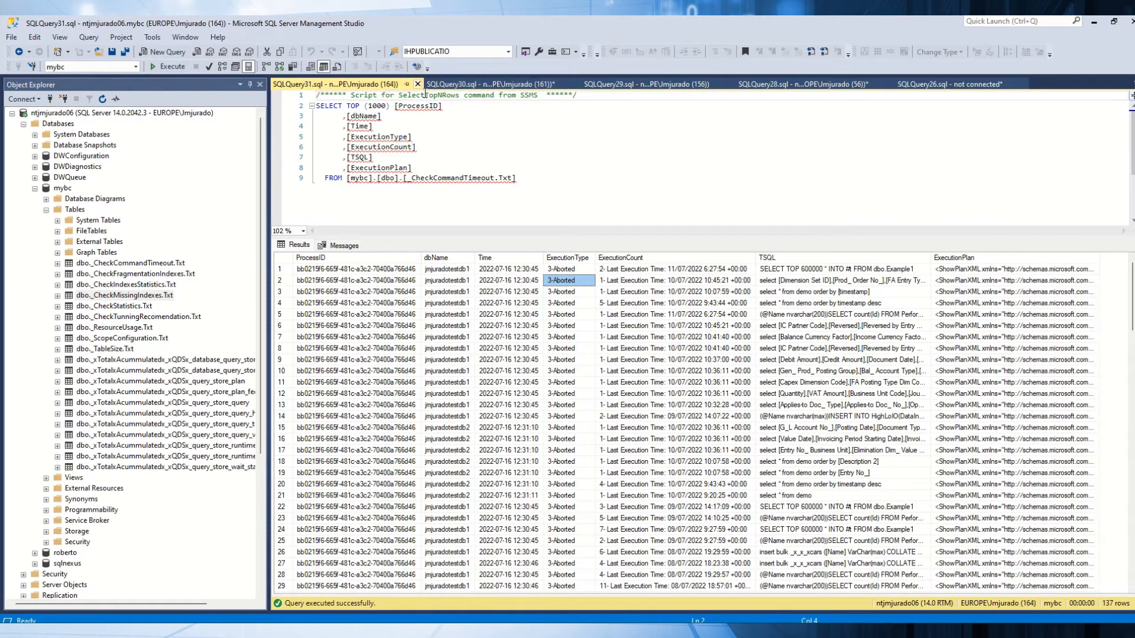
left_click(417, 85)
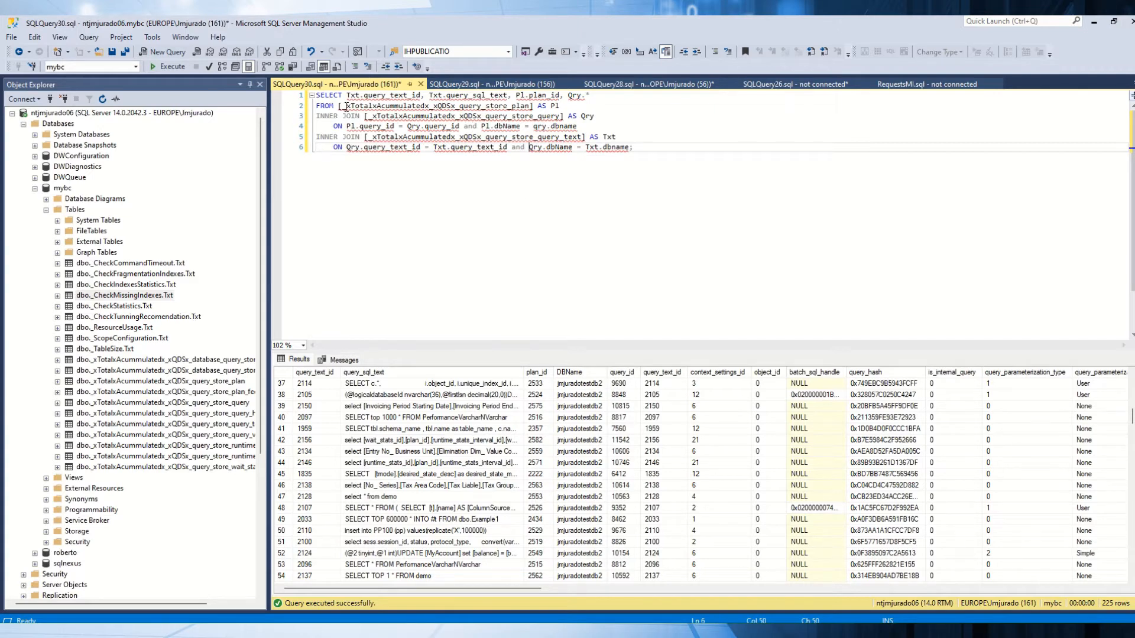
Step: Select the top 1000 rows of the dbo._xTotalxAcummulatedx_xQDSx_query_store_query table
mouse_move(475, 107)
left_click(232, 404)
right_click(232, 406)
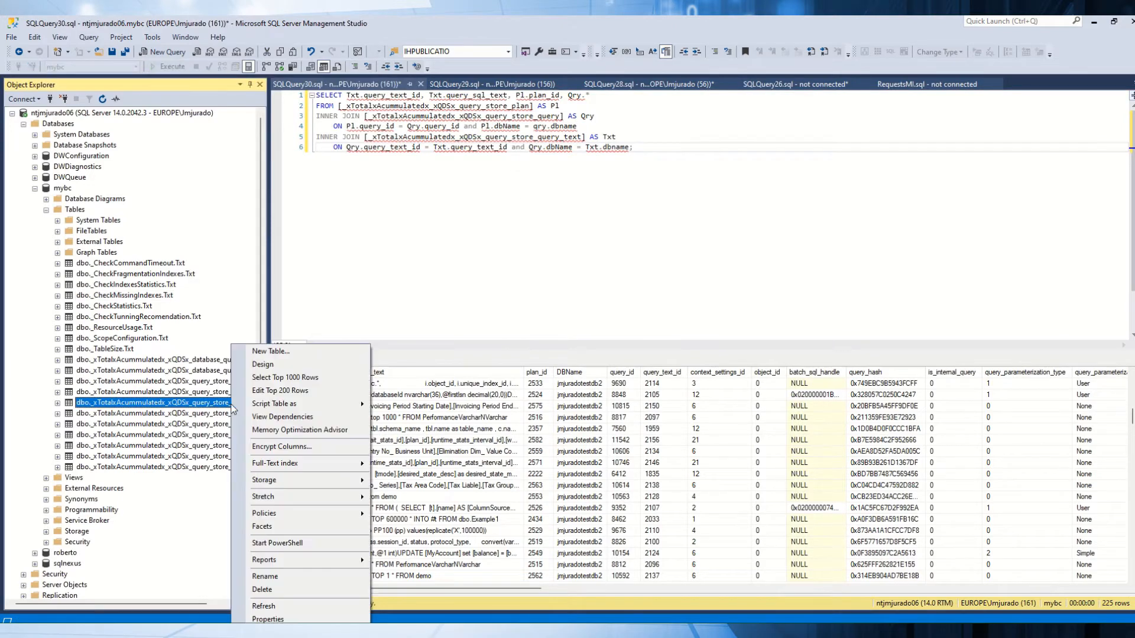
left_click(288, 375)
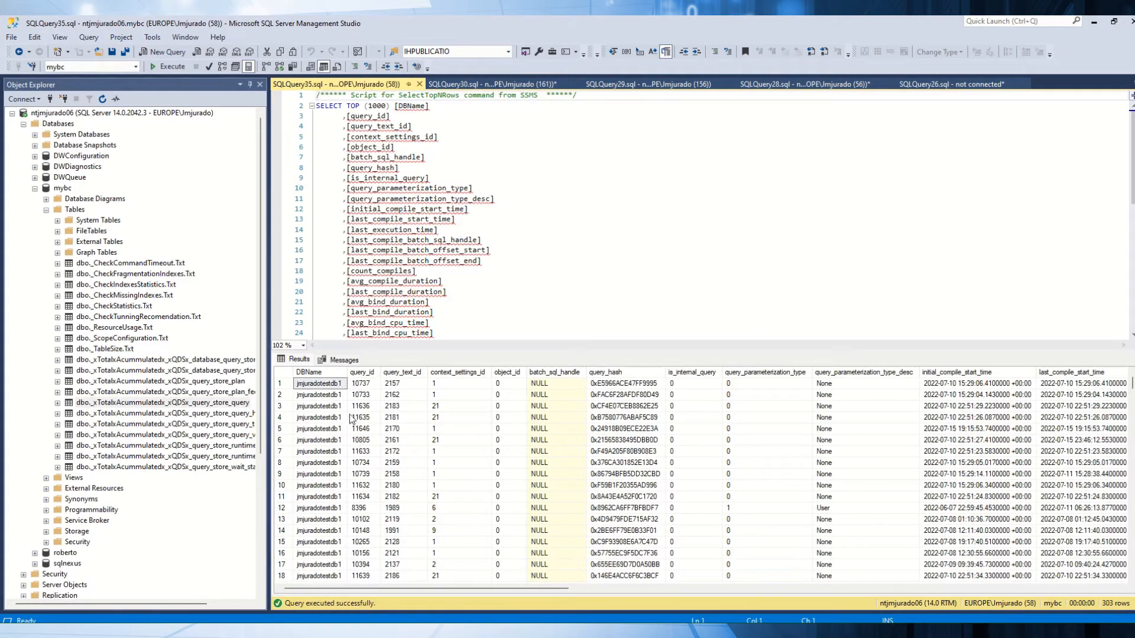
Step: Examine the accumulated Query Store query rows and their DBName values across the databases, and close that query
left_click_drag(373, 417, 984, 434)
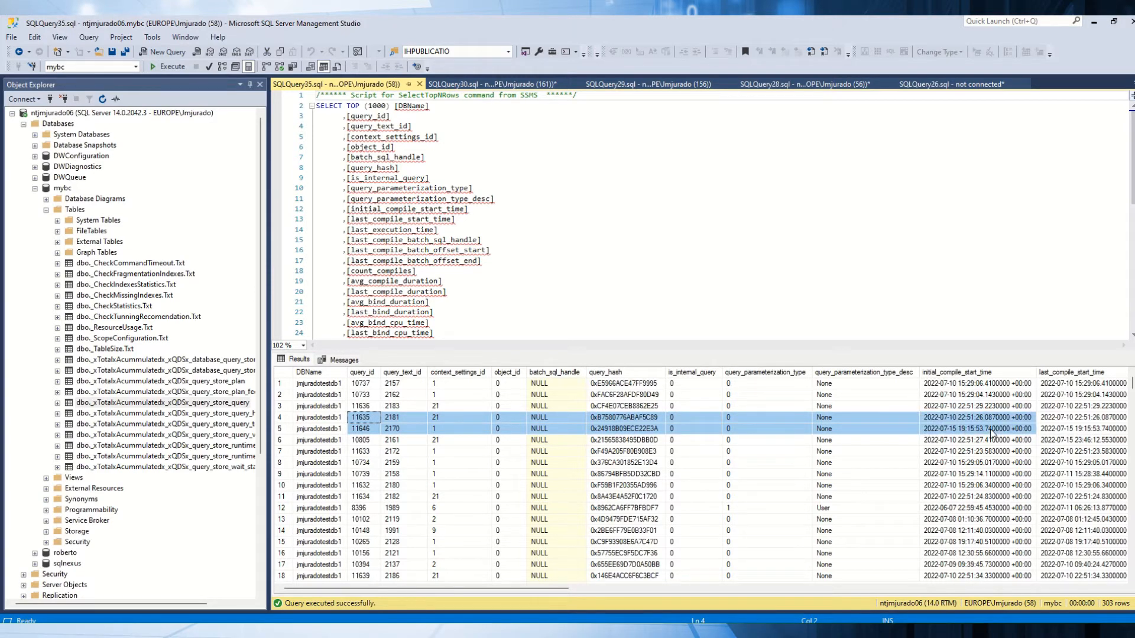
left_click(316, 419)
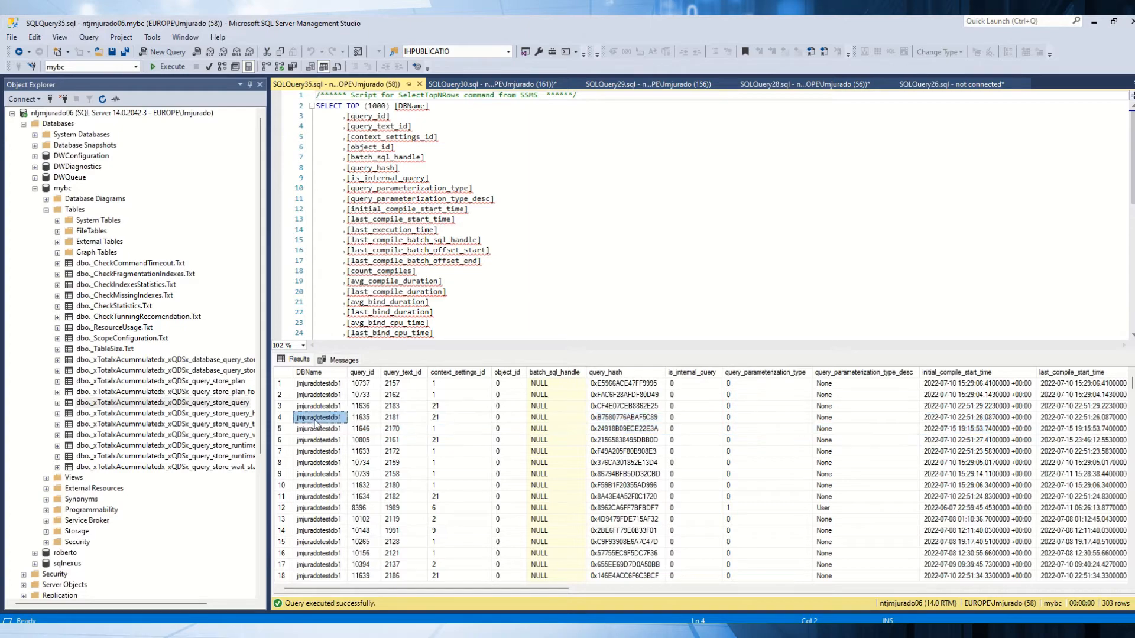
scroll(315, 421, "down", 14)
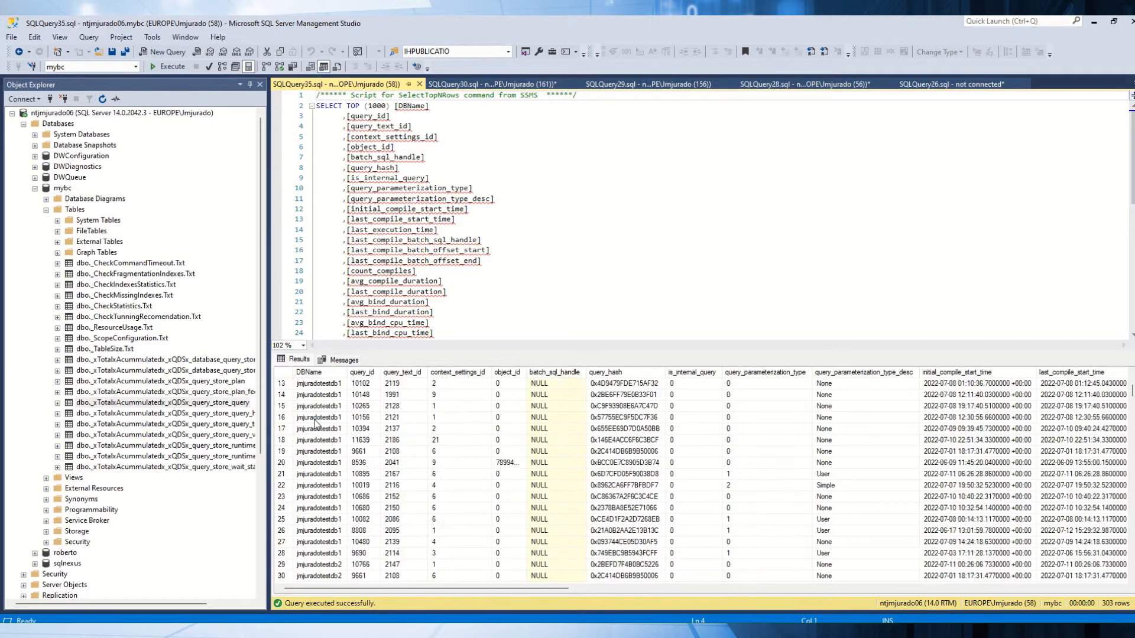
scroll(315, 423, "up", 11)
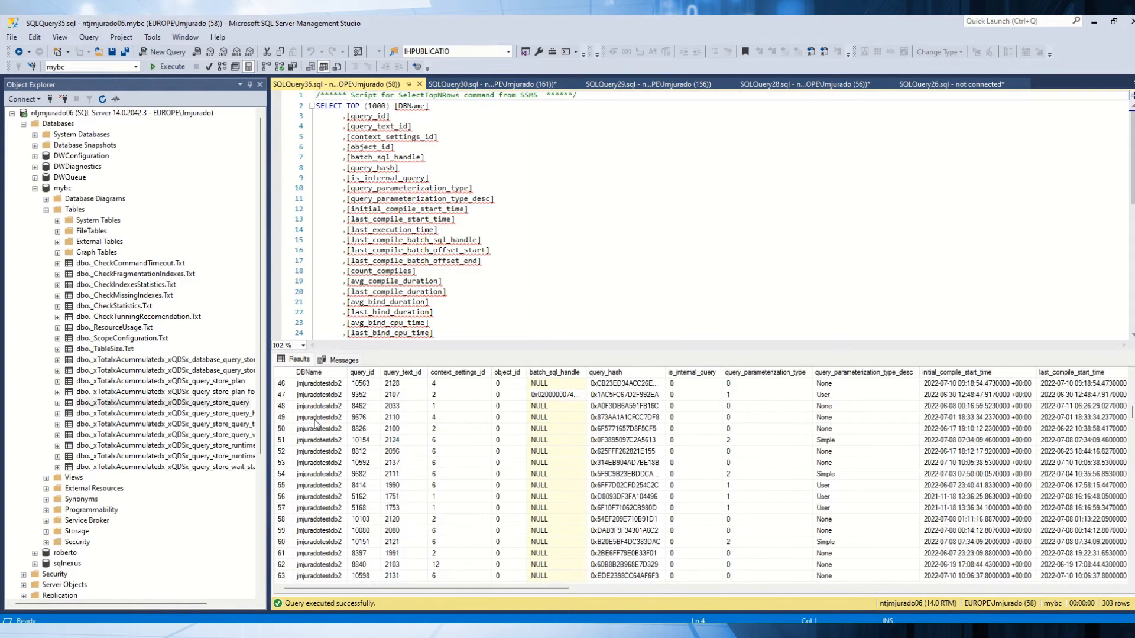
scroll(315, 423, "up", 2)
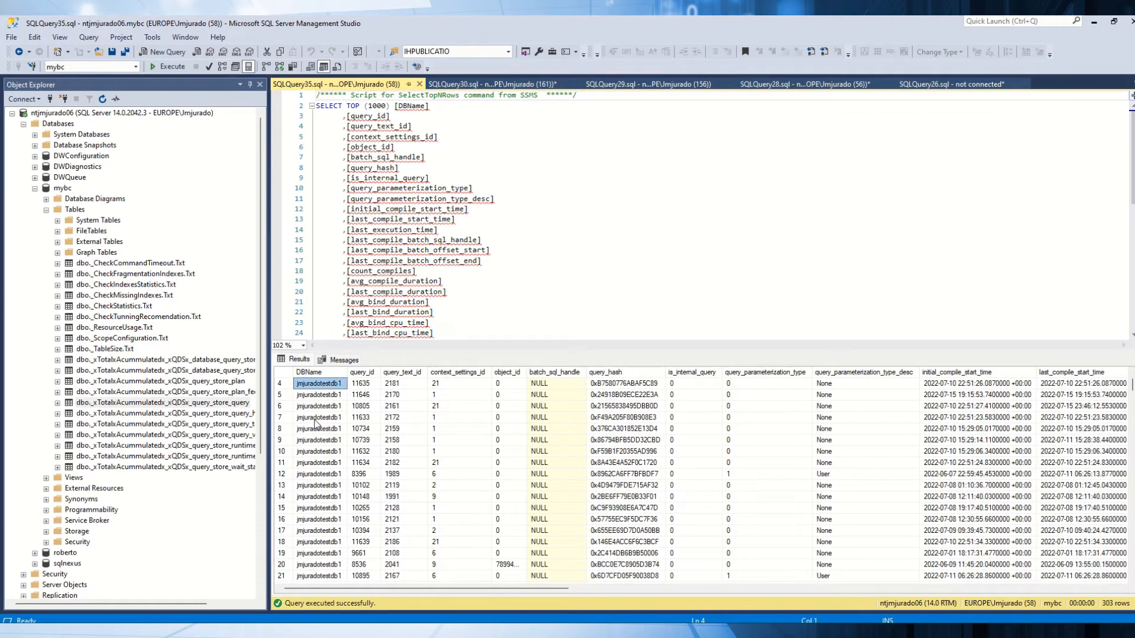
left_click_drag(390, 428, 1005, 443)
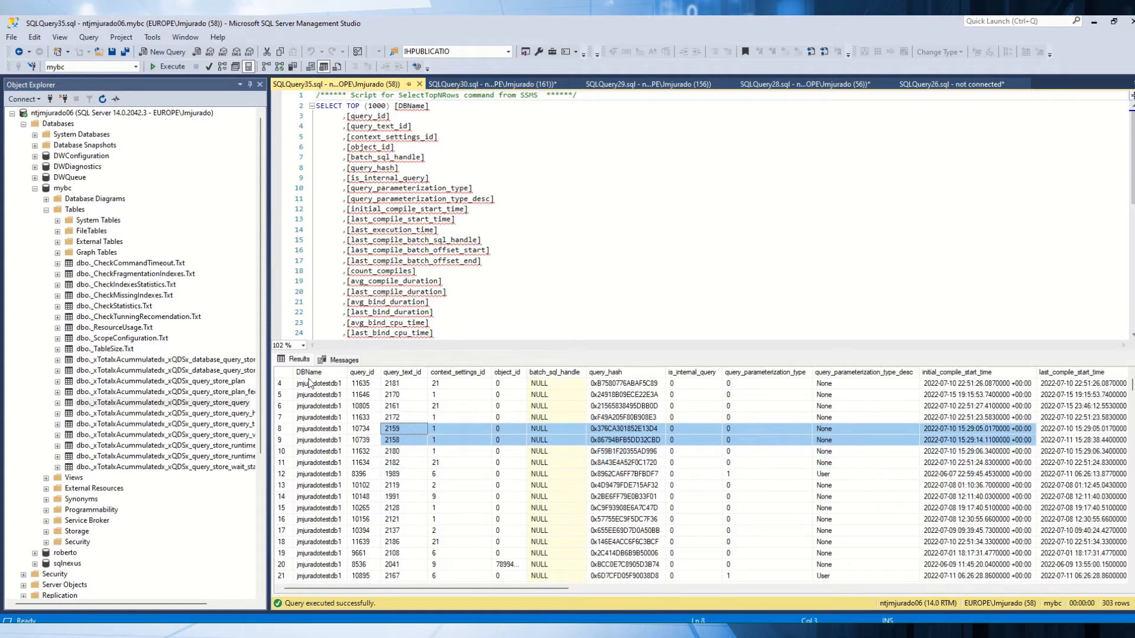
scroll(326, 443, "down", 19)
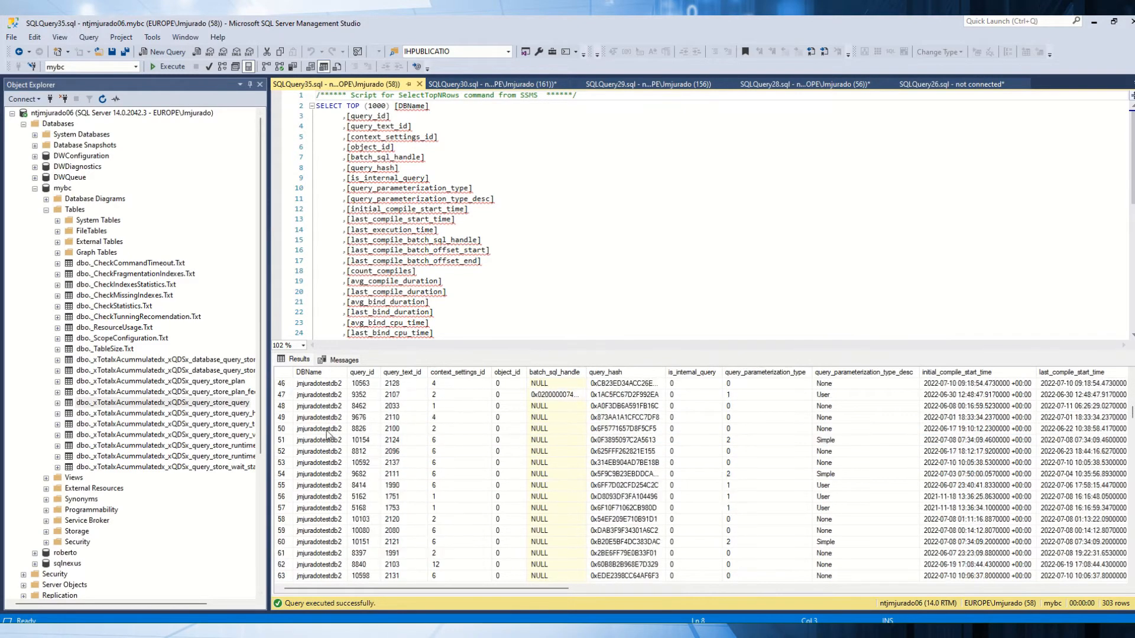
scroll(327, 434, "down", 15)
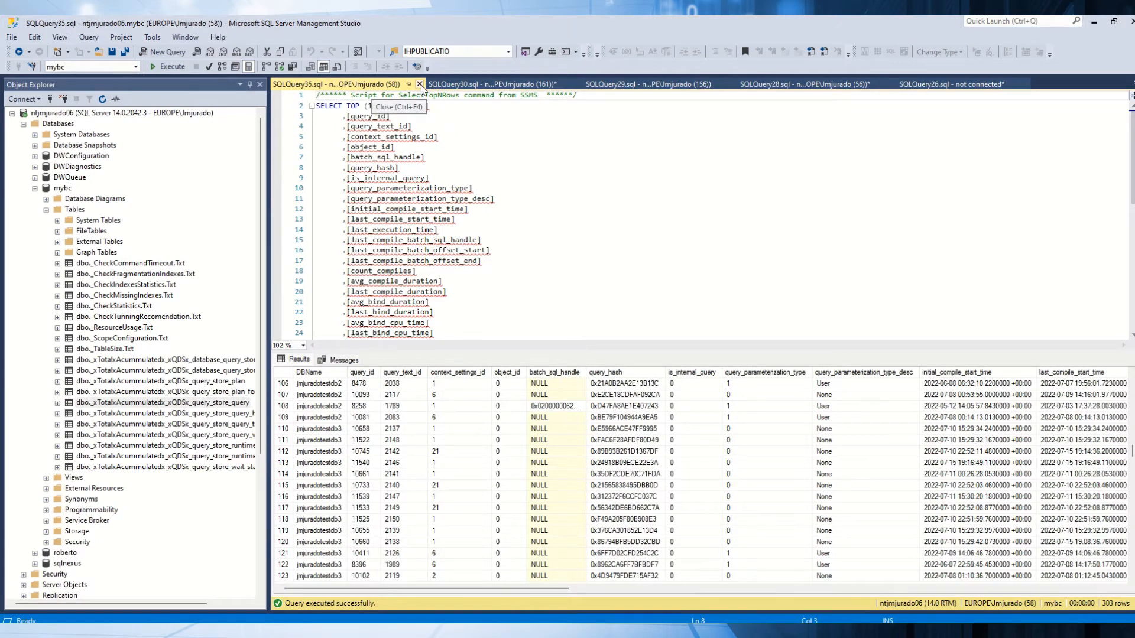
left_click(420, 85)
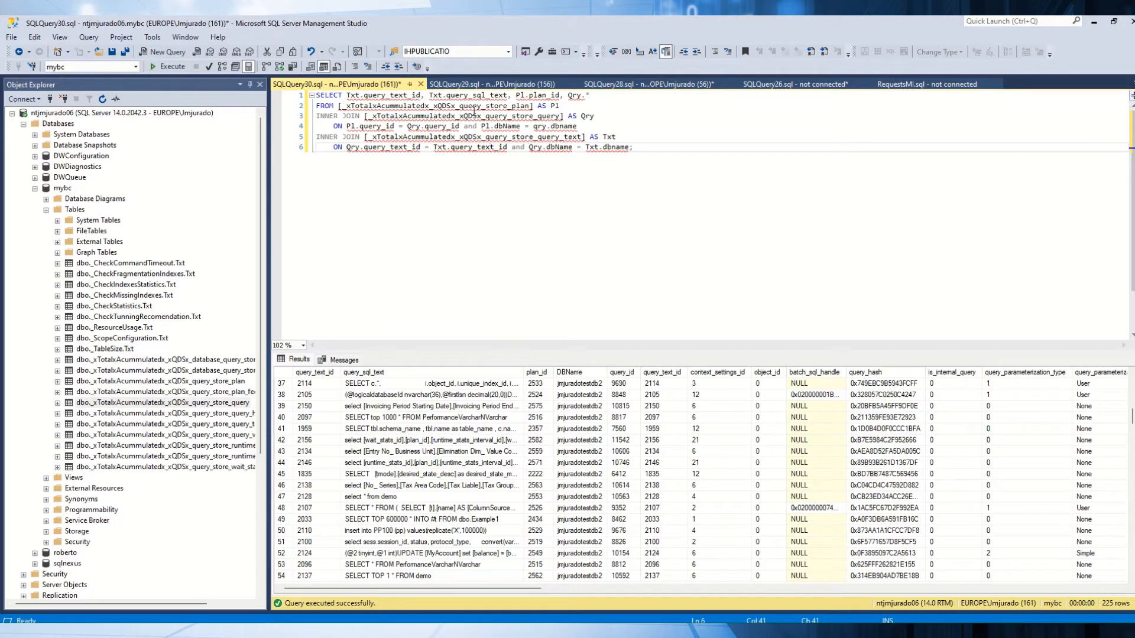
Step: Execute the query joining the accumulated Query Store plan, query and query text tables, and review the DBName column through all results
left_click_drag(456, 106, 342, 105)
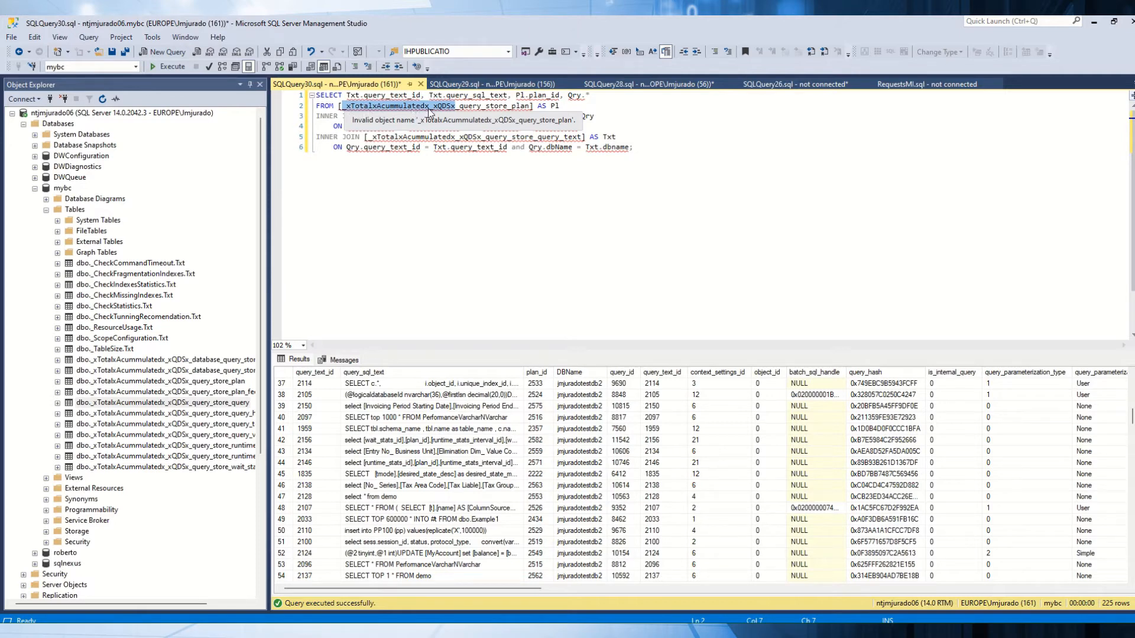
left_click(577, 250)
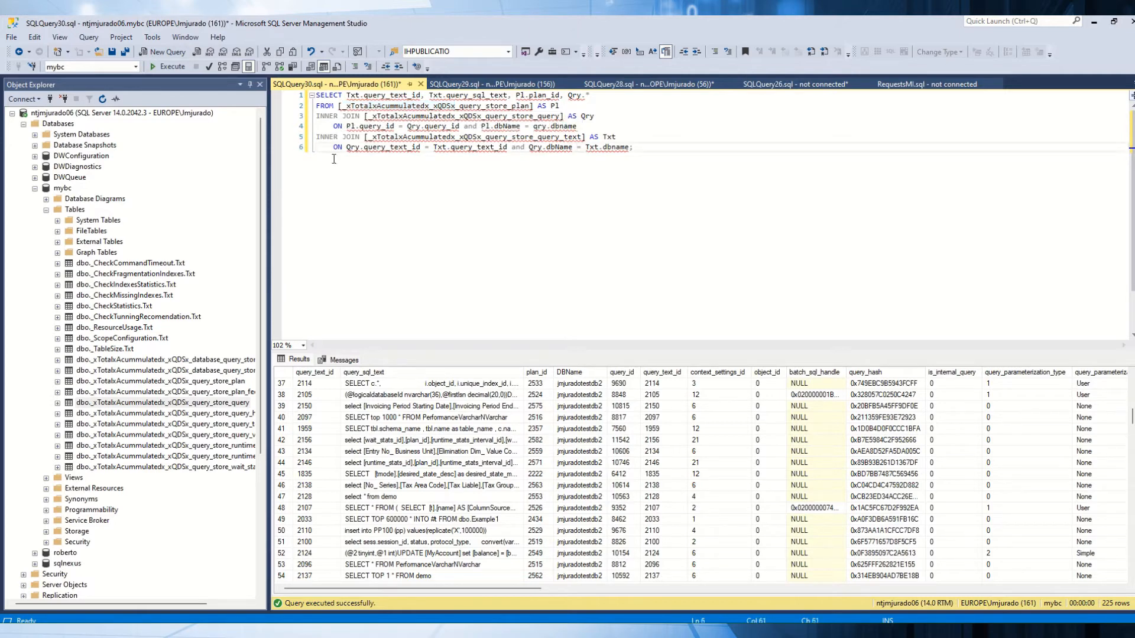
left_click(172, 69)
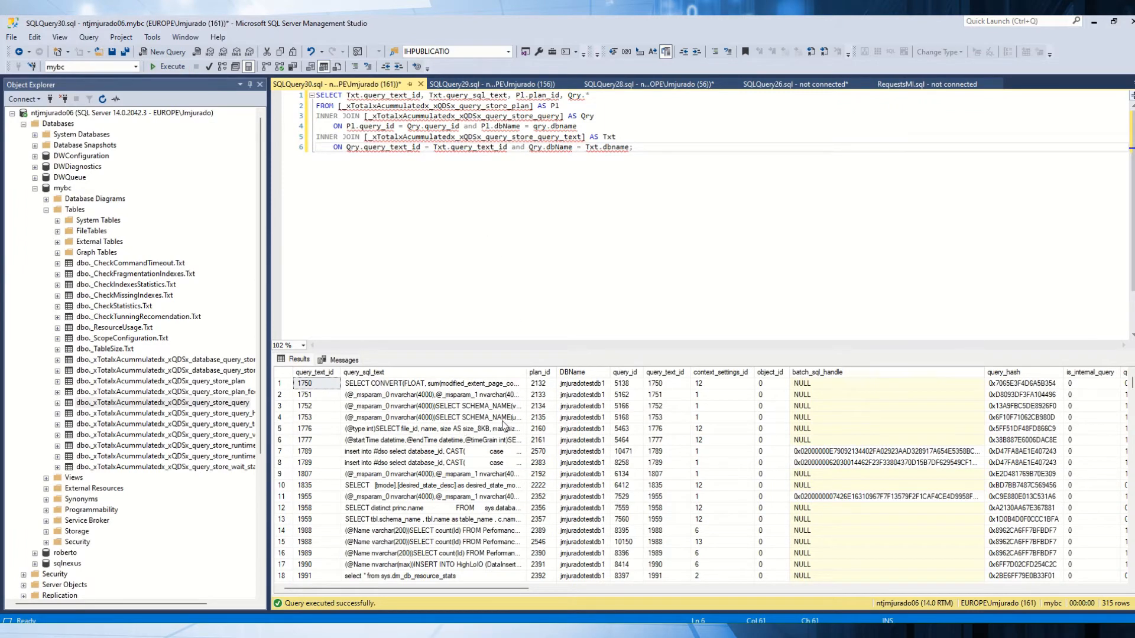
left_click_drag(589, 387, 588, 594)
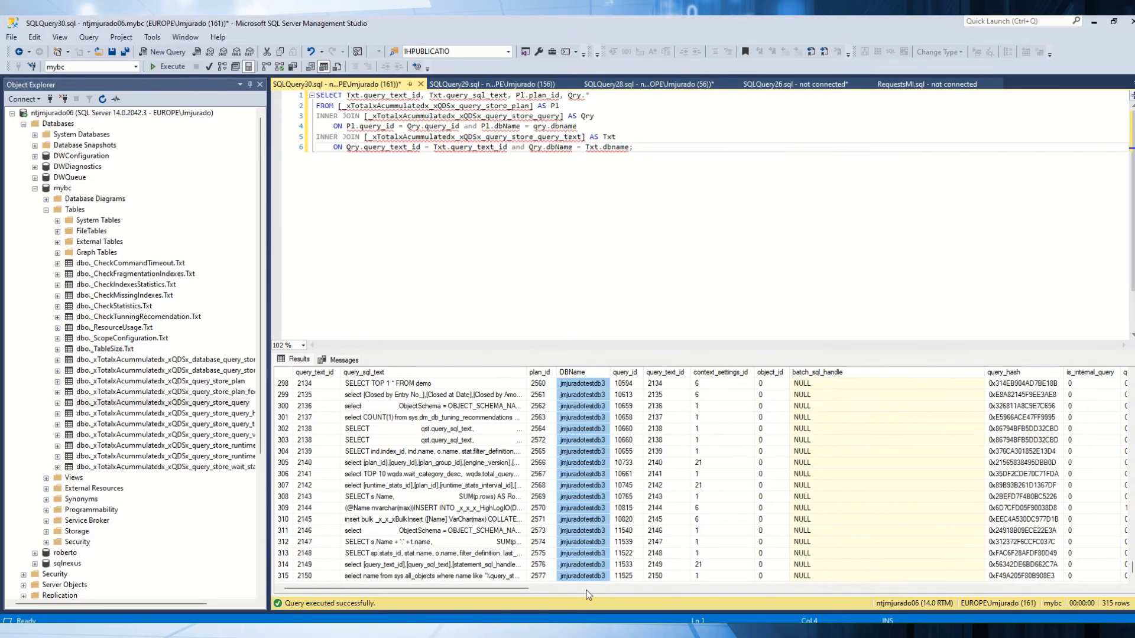
scroll(591, 493, "up", 20)
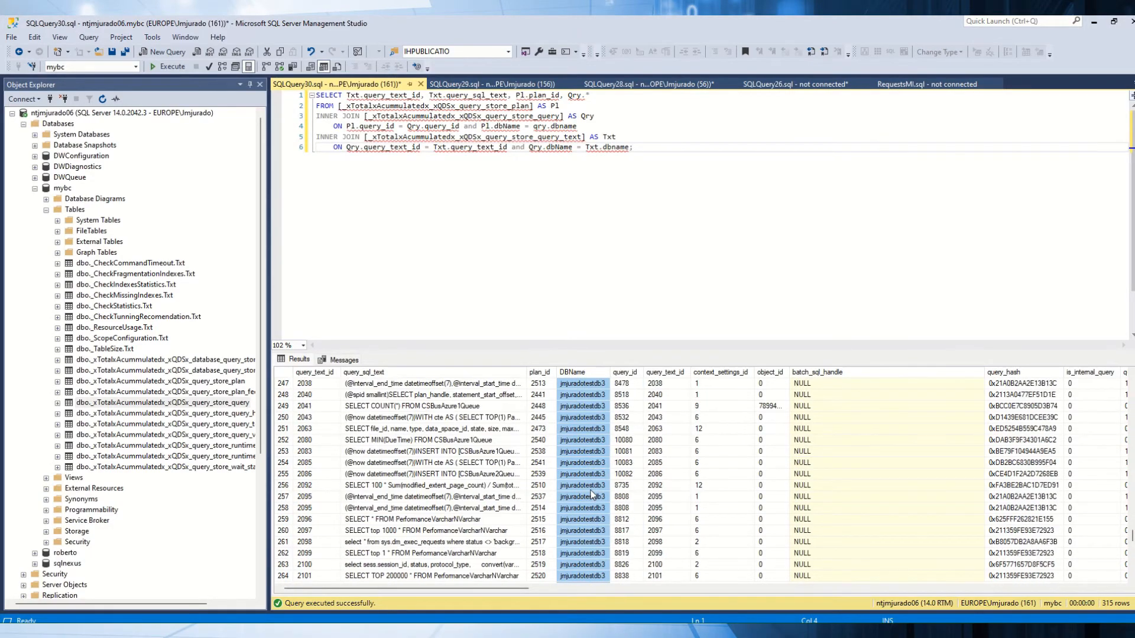
Step: Review the join query's result rows from the last database back up to the first row
scroll(591, 492, "up", 20)
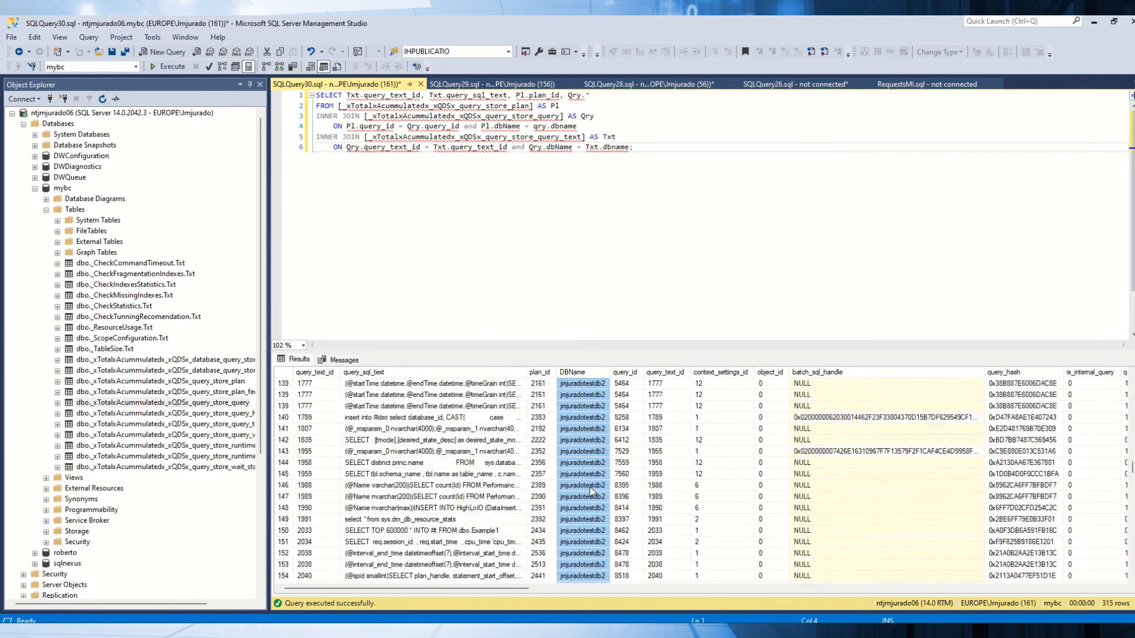
scroll(591, 491, "up", 20)
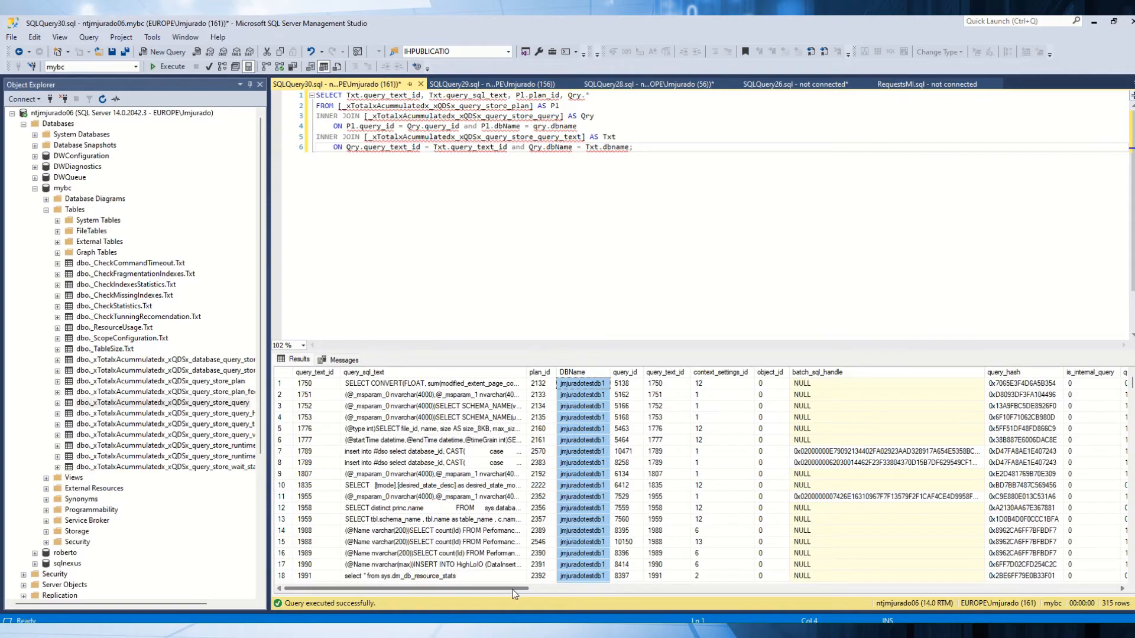
left_click_drag(515, 590, 1111, 629)
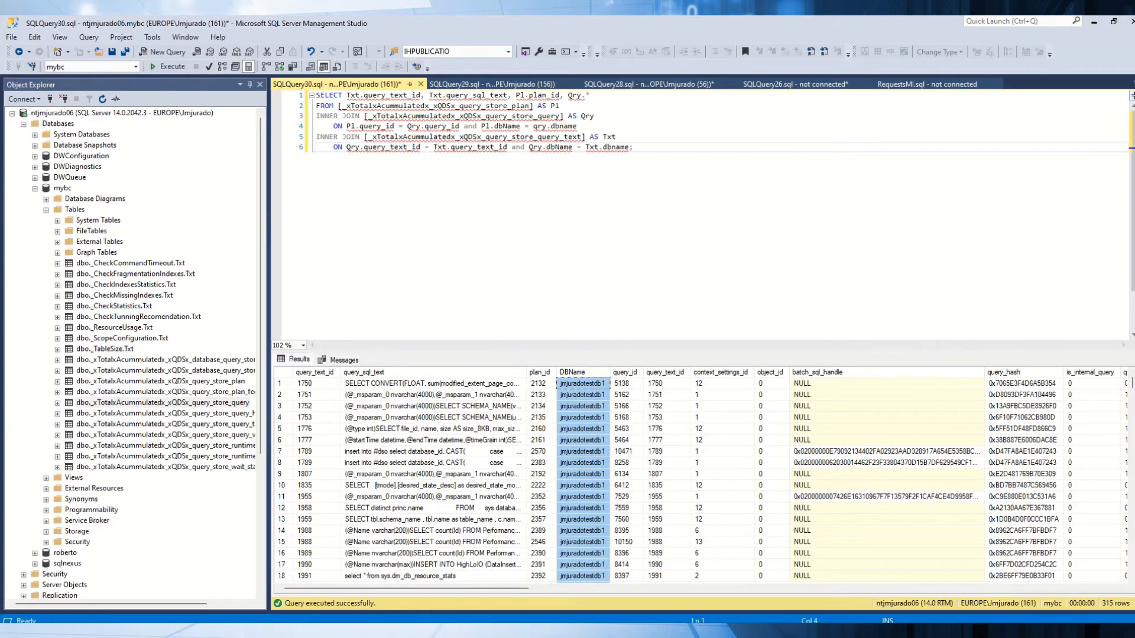
Step: Switch to the Query Store performance tuning article in the browser and copy the "Longest average execution time" sample query
key("alt+Tab")
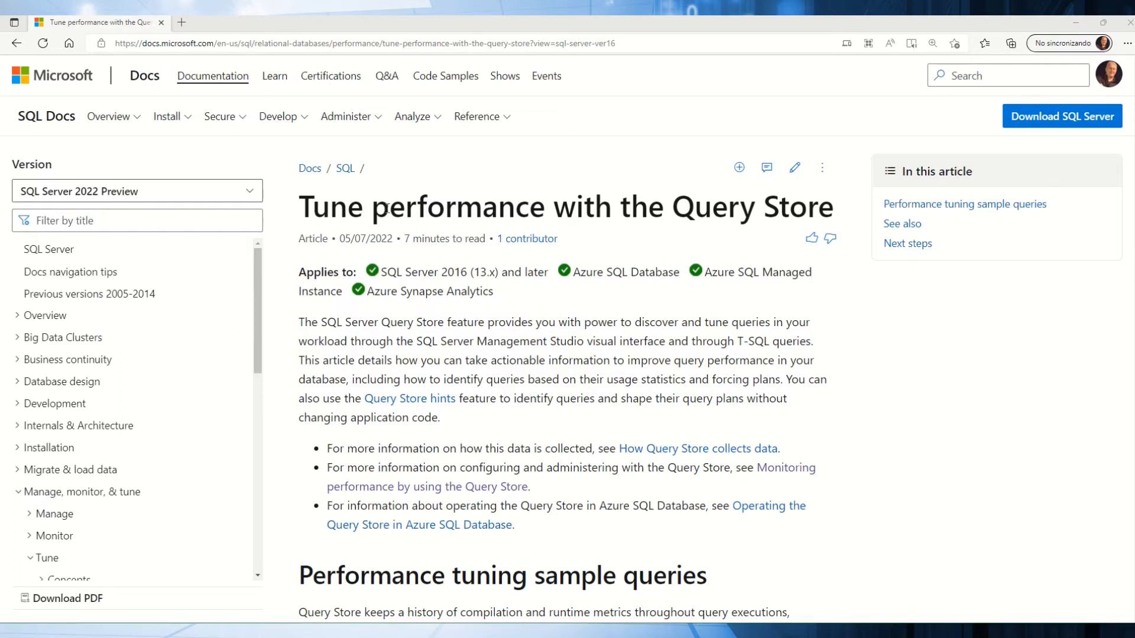
scroll(622, 315, "down", 10)
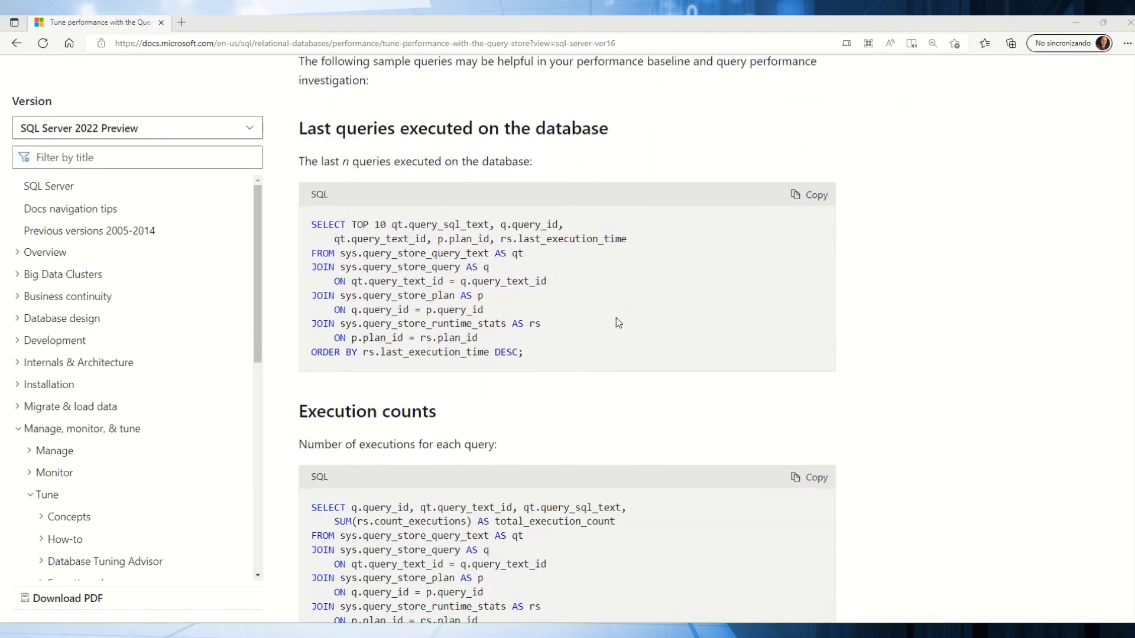
scroll(616, 322, "down", 9)
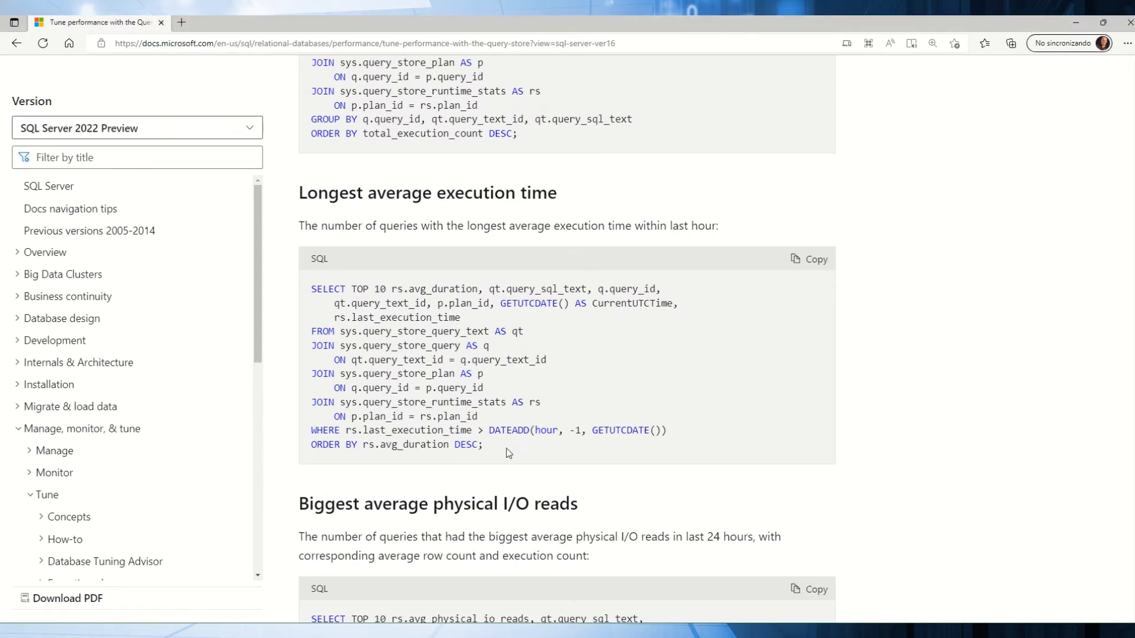
left_click(818, 260)
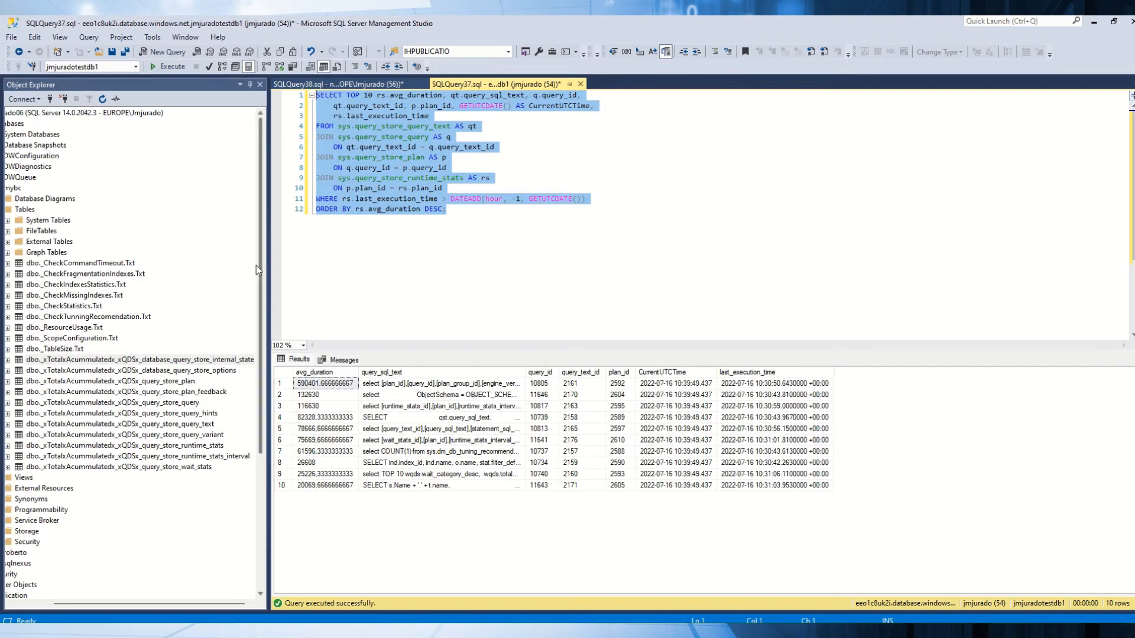
Step: In SQL Server Management Studio, execute the longest average execution time query against the jmjuradotestdb1 database
left_click_drag(260, 265, 270, 528)
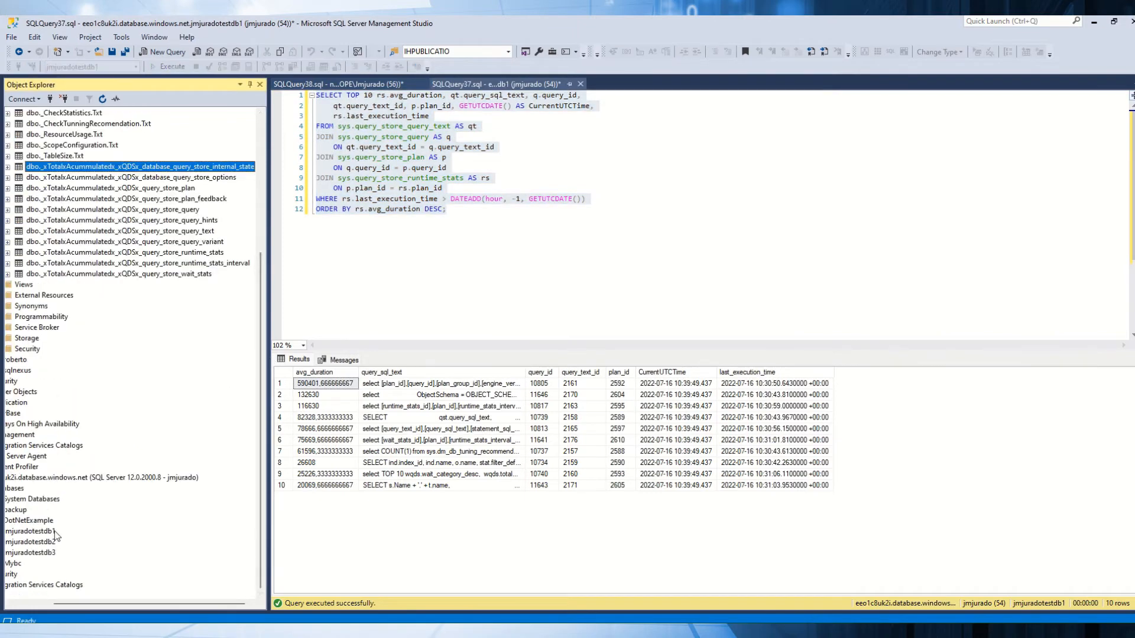
left_click_drag(704, 283, 141, 35)
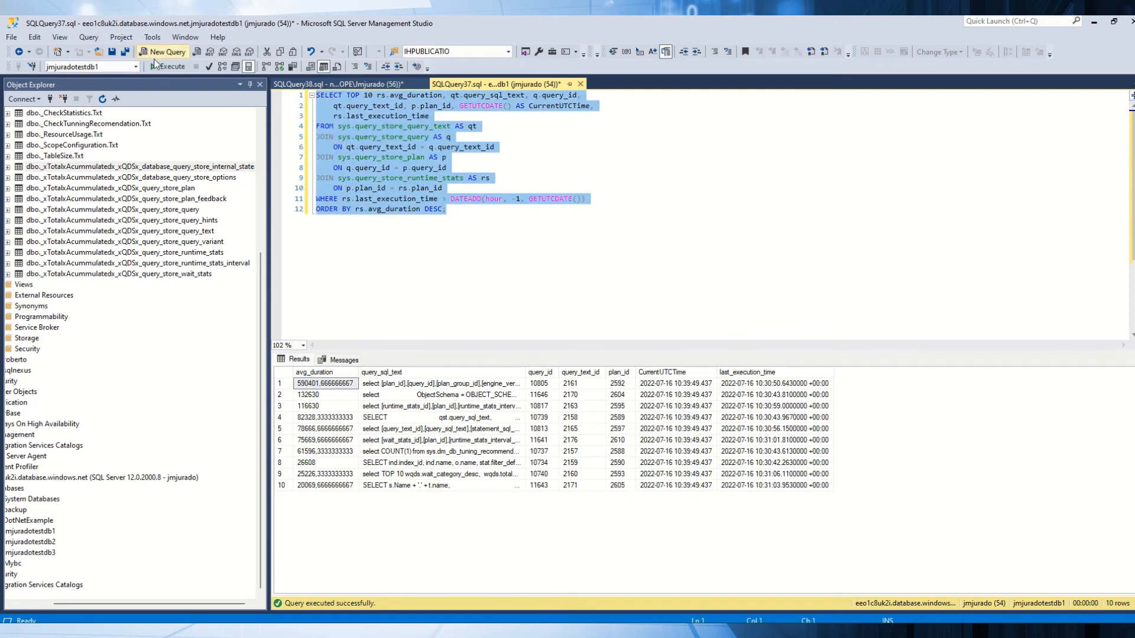
left_click(170, 67)
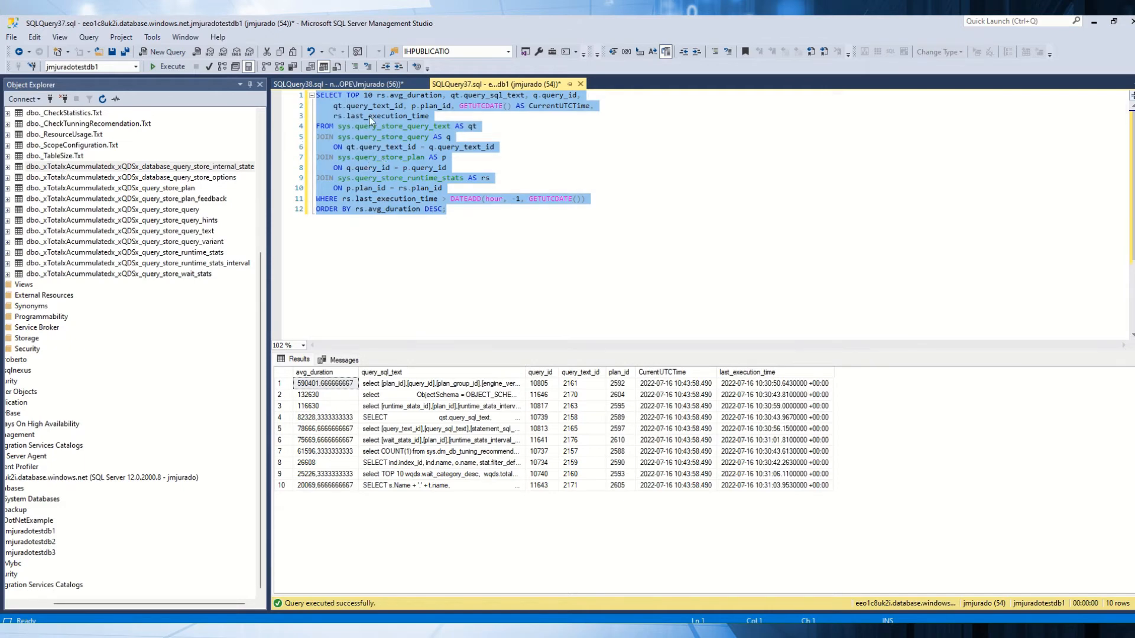
Step: Examine the qt.dbname = q.dbname join condition in the mybc version of the query, and go back to the original query
left_click(331, 82)
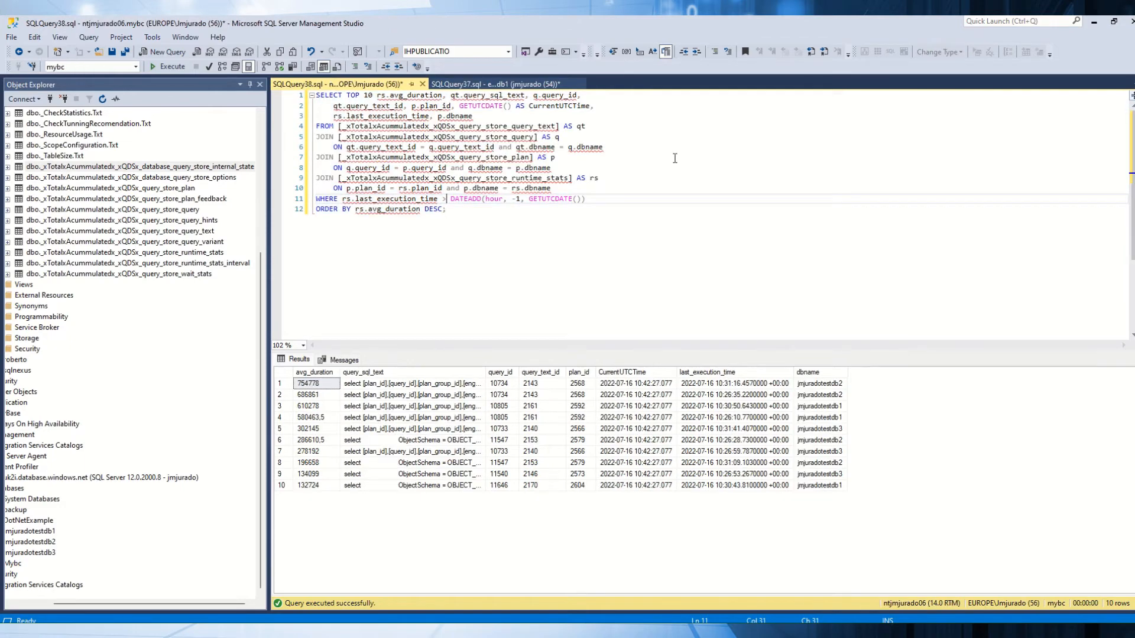
left_click_drag(667, 150, 515, 146)
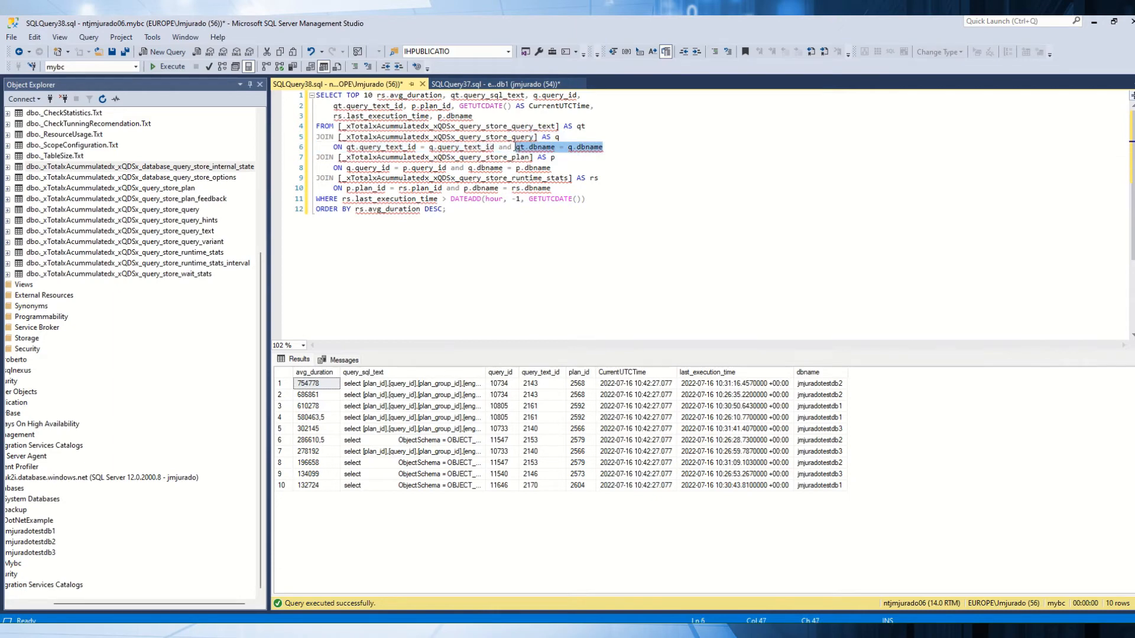
left_click(491, 83)
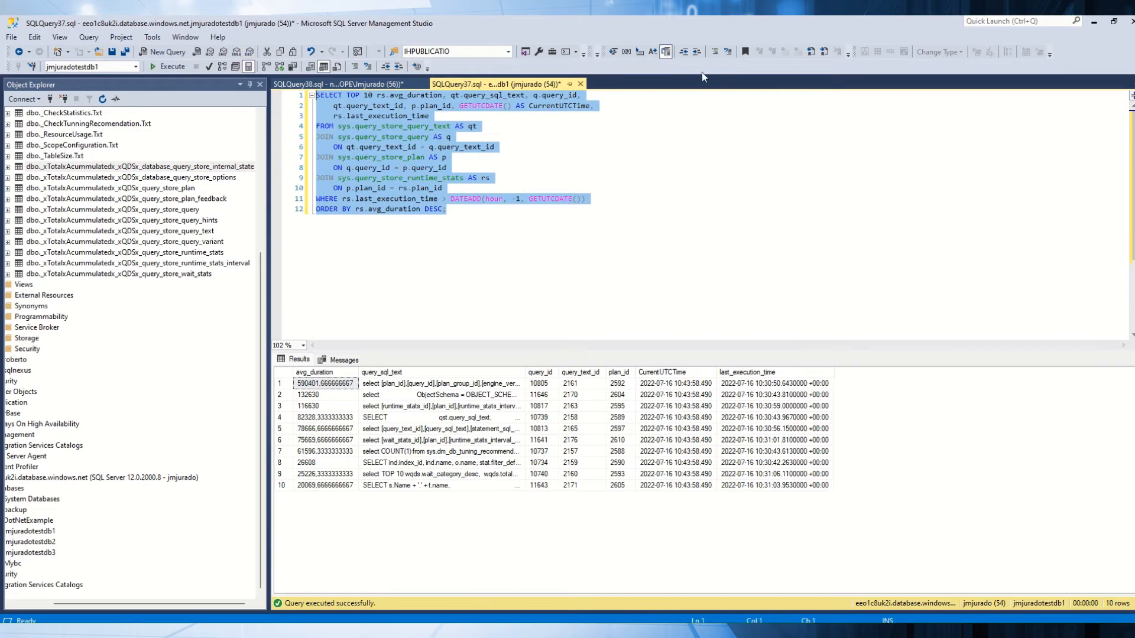
Step: Paste the original sys.query_store sample query below the mybc version to compare both in one script
left_click(370, 83)
left_click(489, 226)
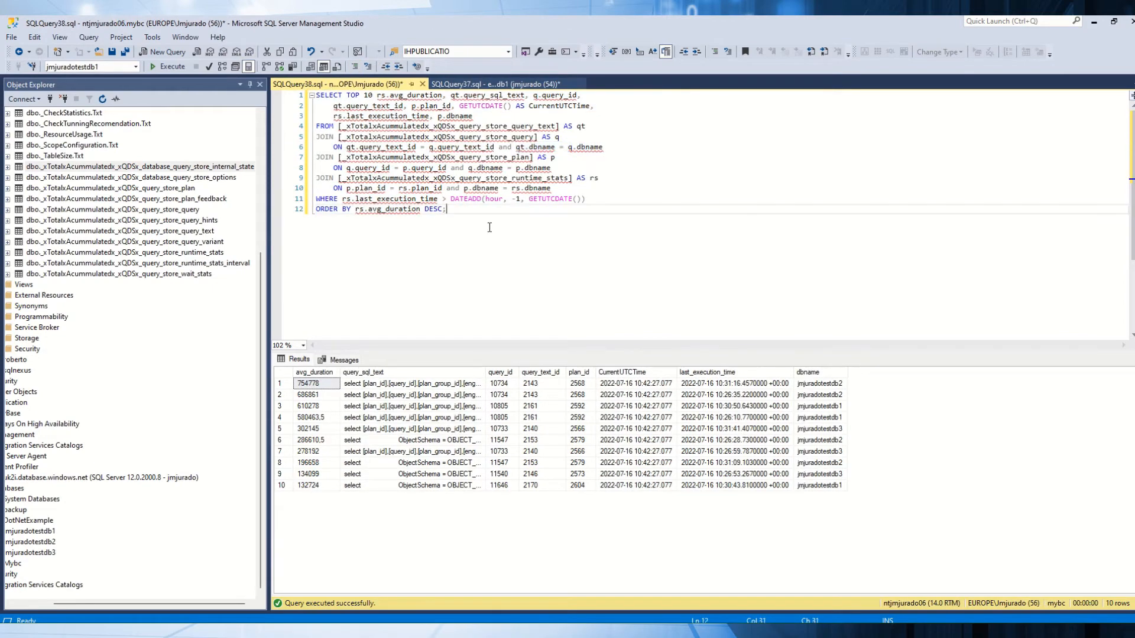
key("Return")
key("Return")
key("ctrl+v")
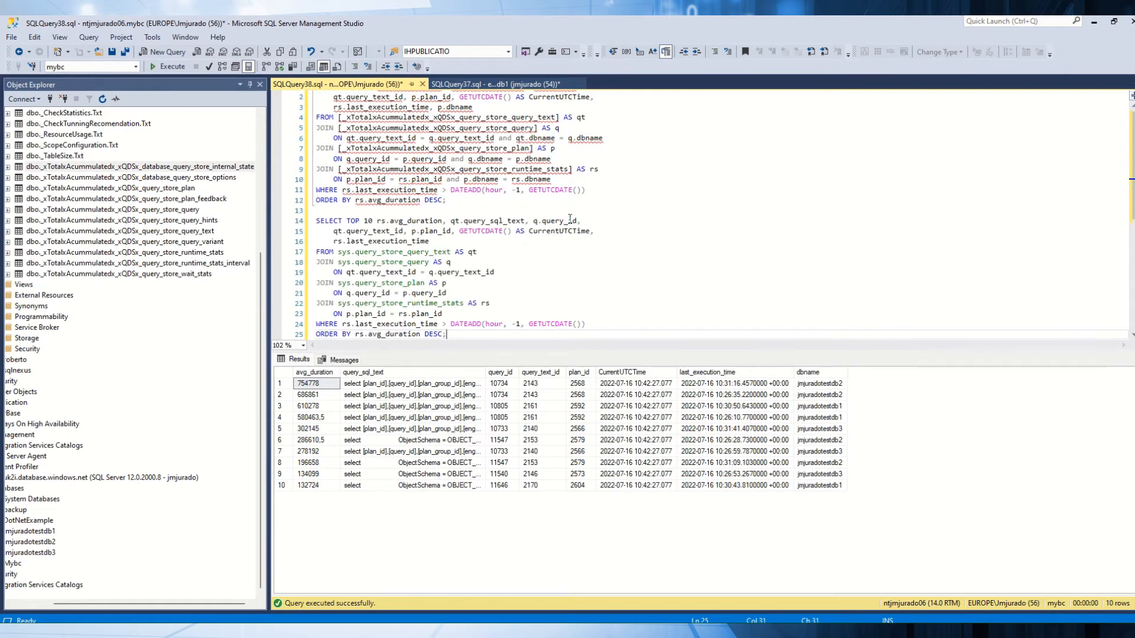
scroll(520, 285, "up", 1)
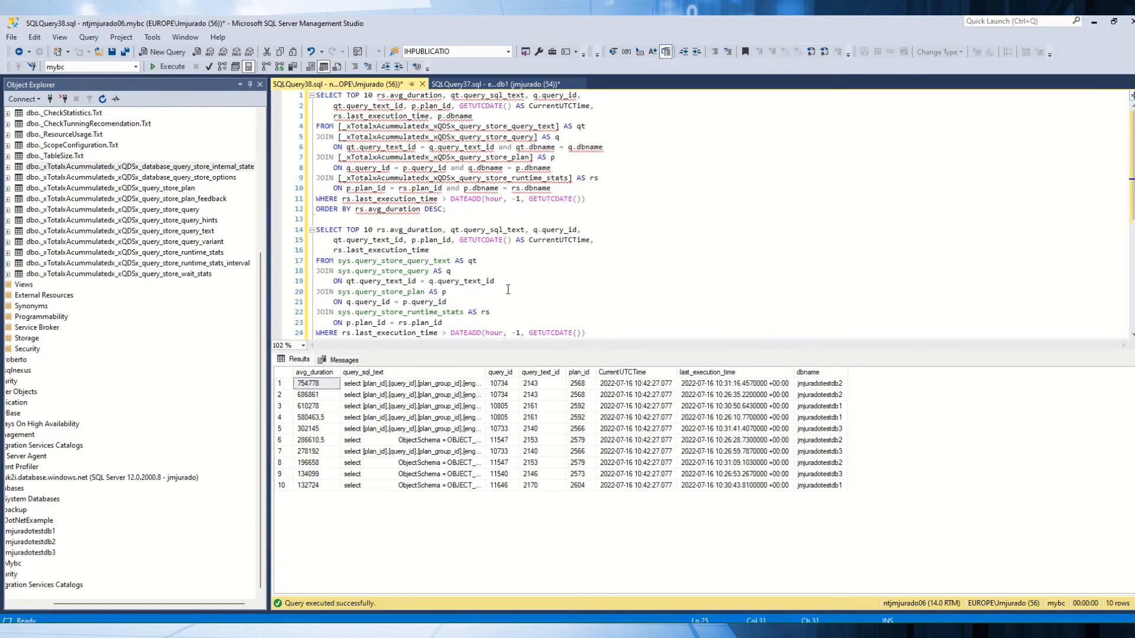
Step: Compare the FROM table and the query_text_id join of the original query with the accumulated table and added dbname condition
left_click_drag(507, 284, 316, 283)
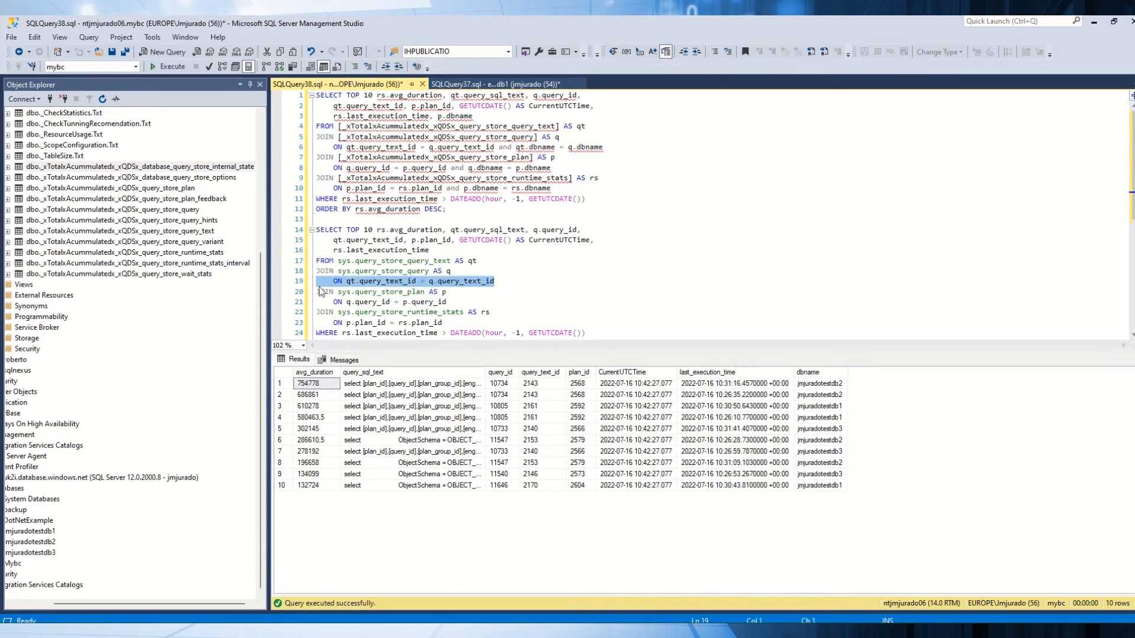
left_click_drag(478, 260, 299, 260)
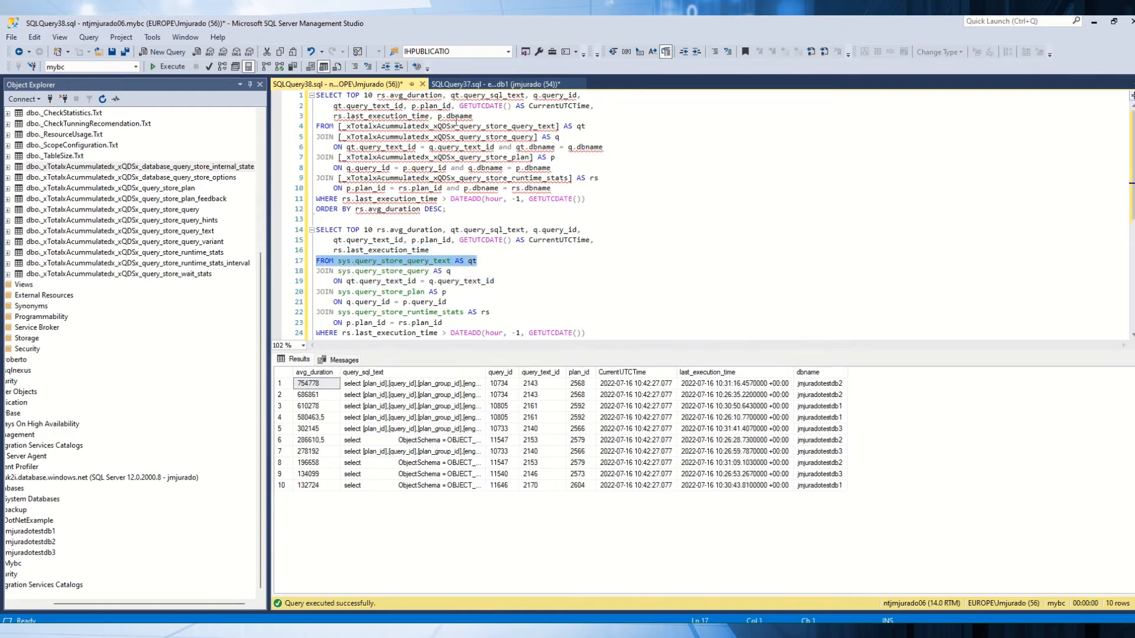
left_click_drag(341, 129, 558, 127)
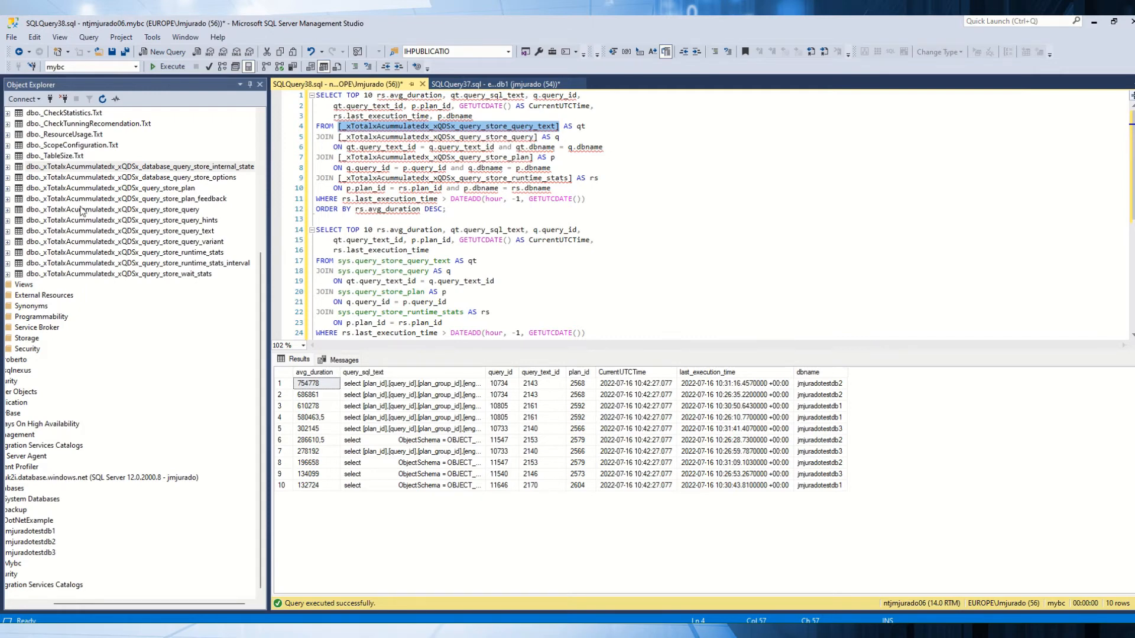
mouse_move(426, 131)
mouse_move(461, 135)
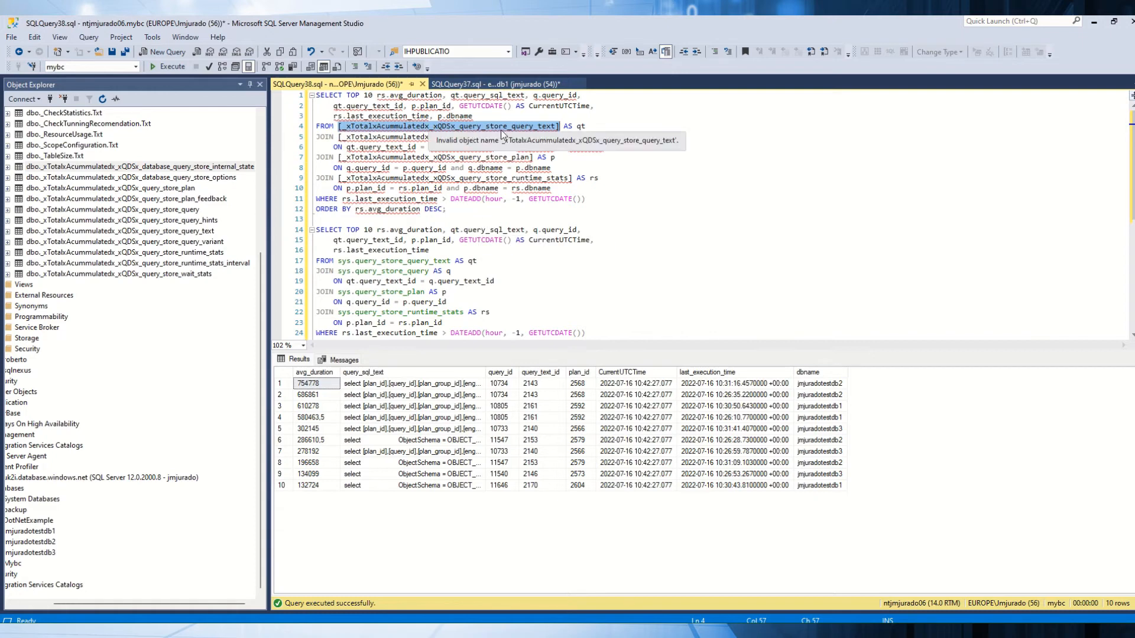
left_click(505, 279)
left_click_drag(511, 285, 337, 288)
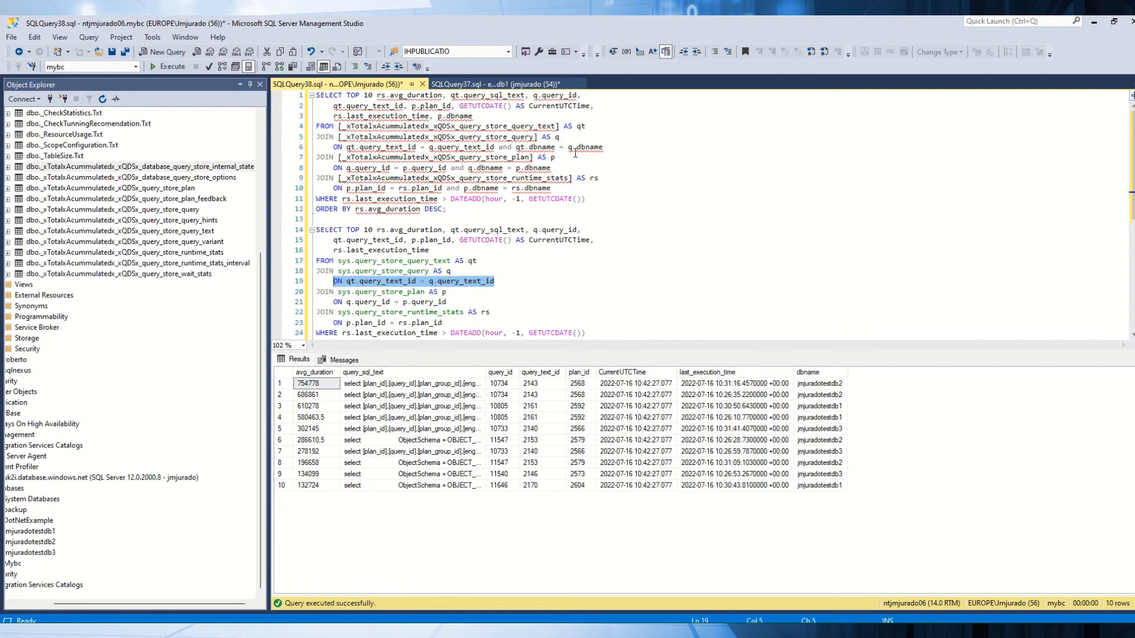
left_click_drag(614, 147, 500, 147)
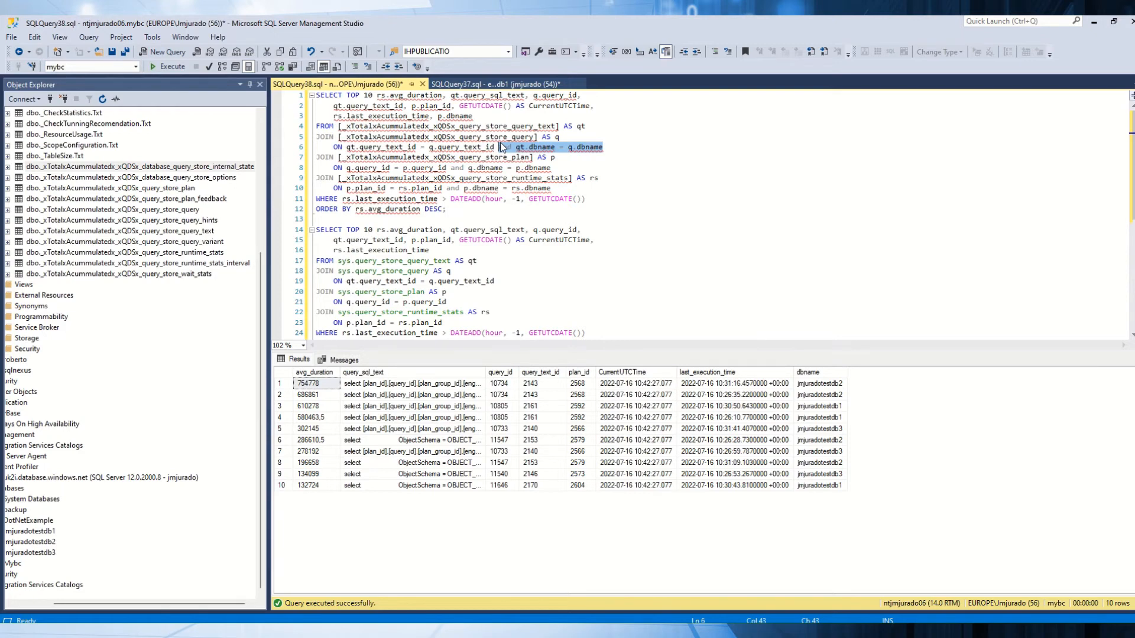
Step: Delete the pasted original query from the script and execute the longest average duration query on the accumulated tables in mybc
left_click(523, 220)
key("shift+Down")
key("shift+Down")
key("shift+Down")
key("shift+Down")
key("shift+Down")
key("shift+Down")
key("shift+Down")
key("shift+Down")
key("shift+Down")
key("shift+Down")
key("shift+Down")
key("shift+Down")
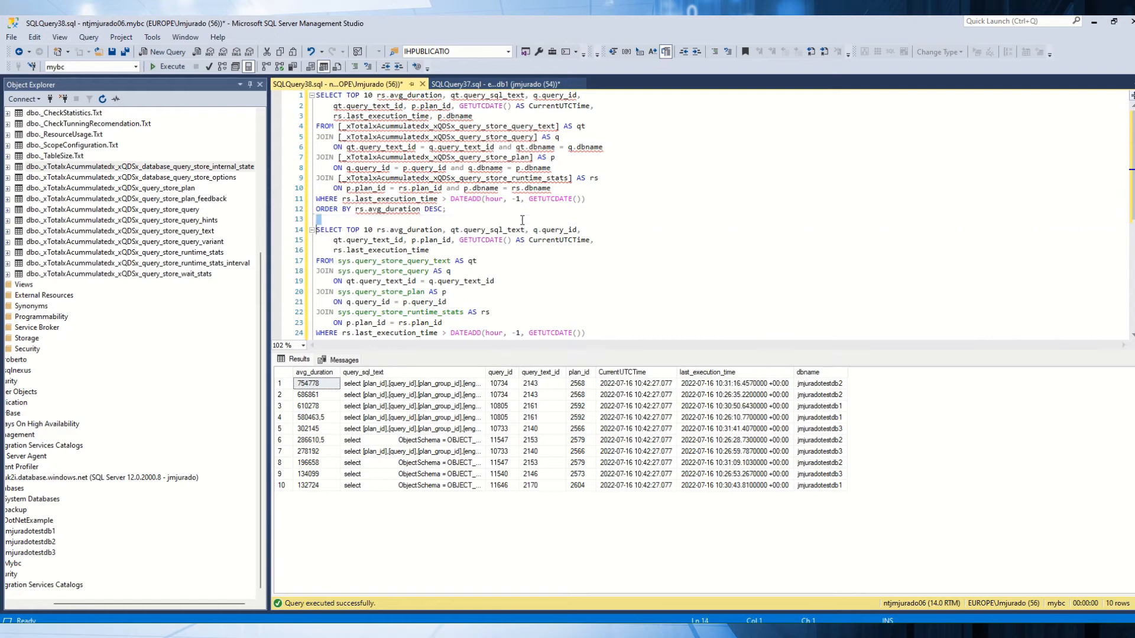
key("shift+End")
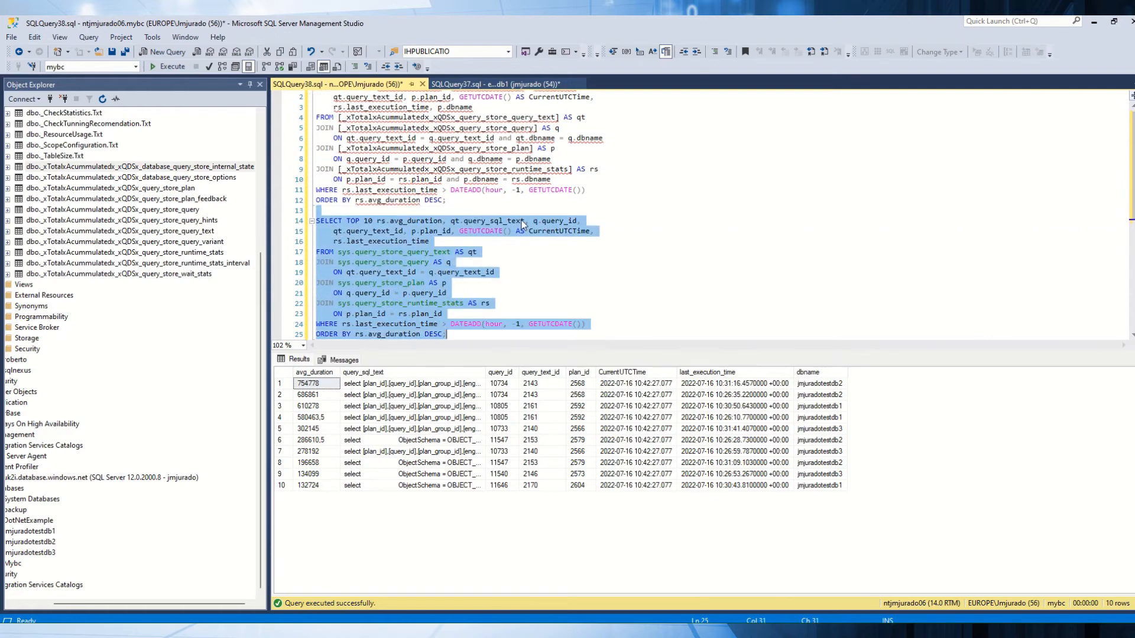
key("Delete")
scroll(522, 219, "up", 1)
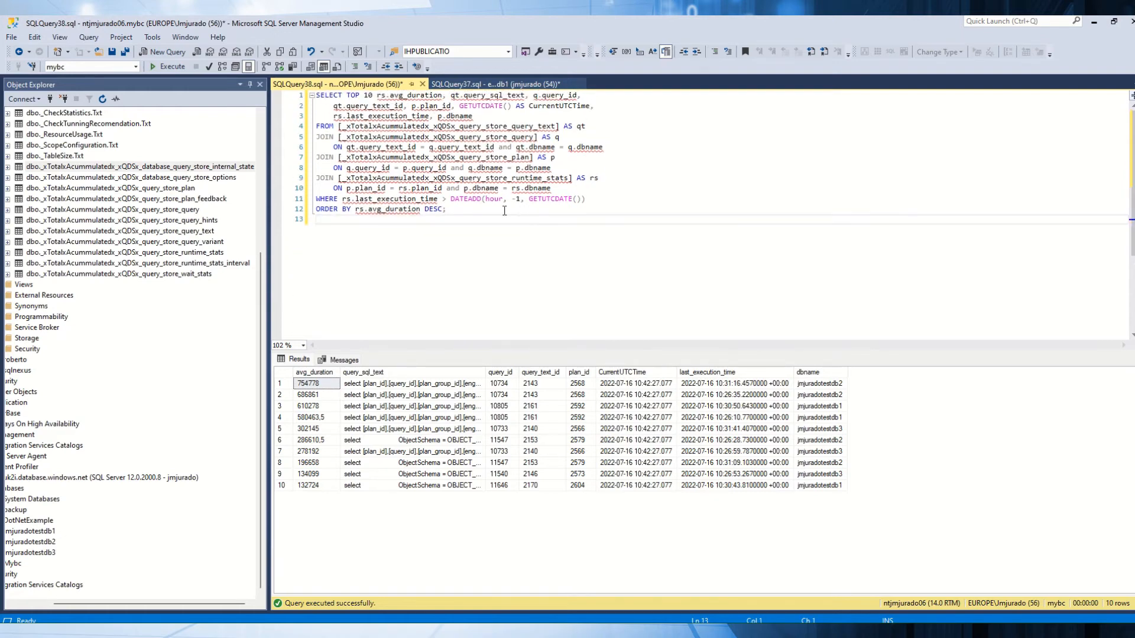
left_click(169, 68)
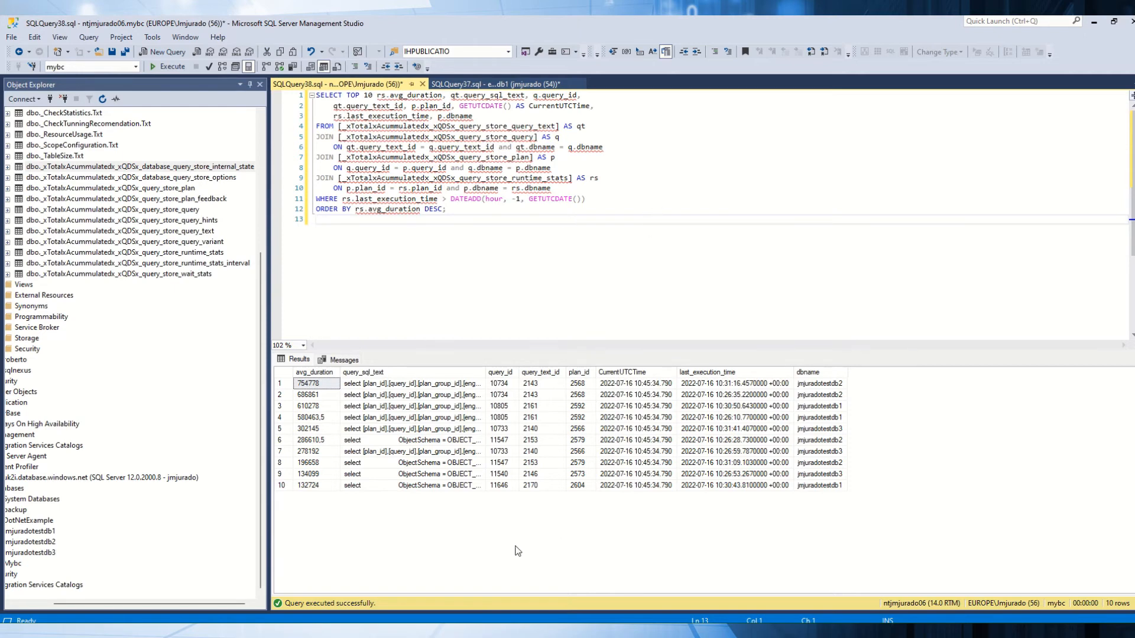
Step: Switch to the Query Store tuning article in the browser and copy the "Highest wait durations" sample query
mouse_move(203, 636)
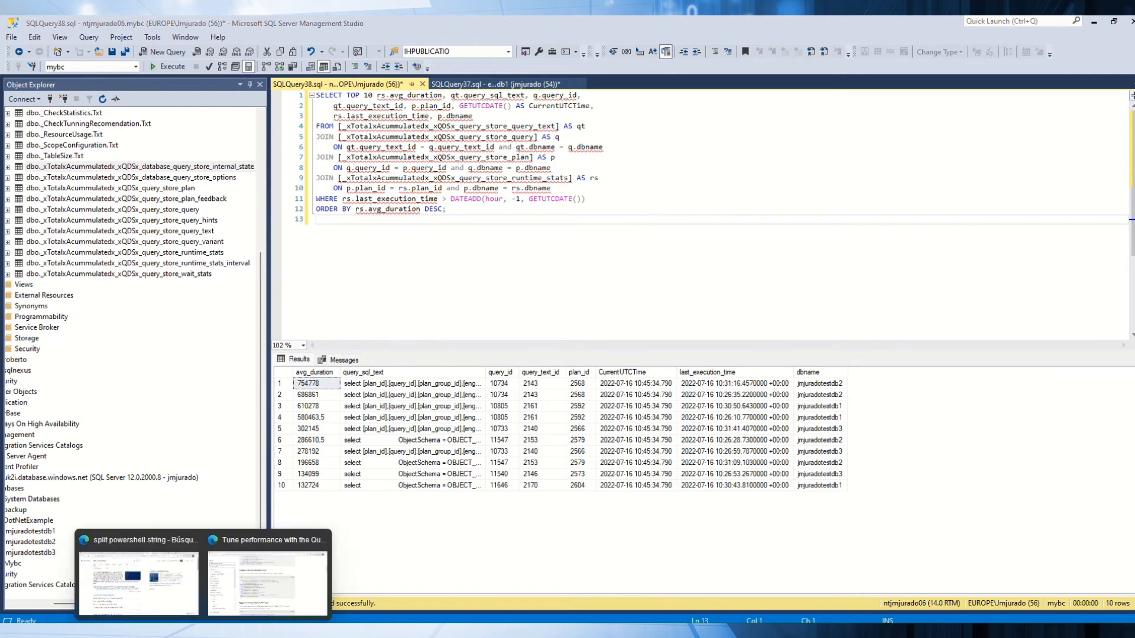
left_click(263, 595)
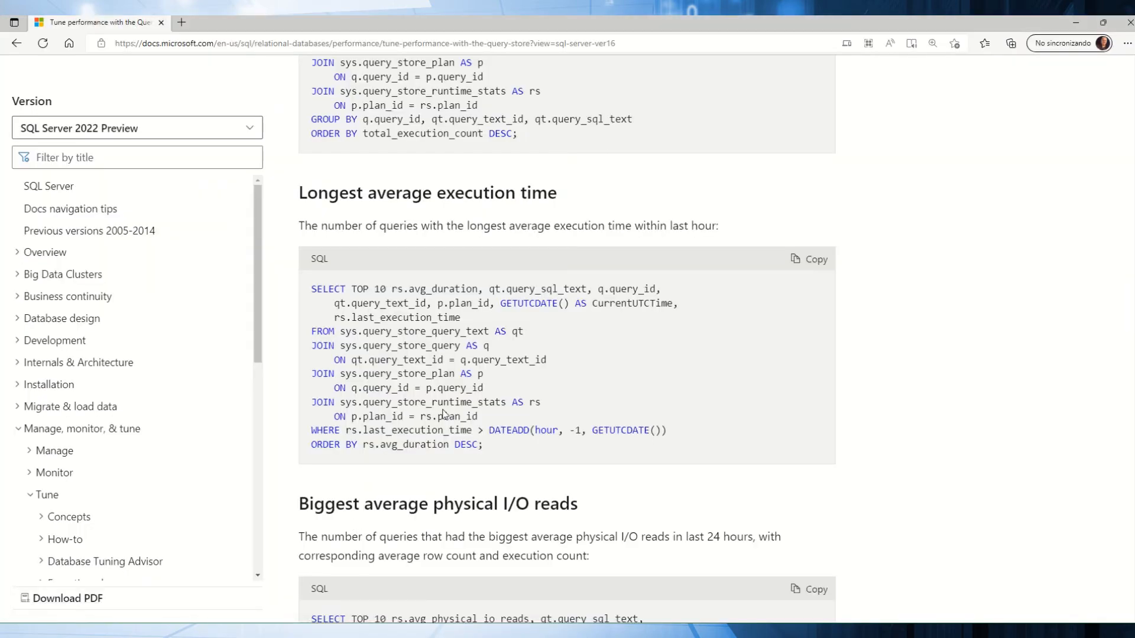
scroll(443, 414, "down", 4)
scroll(442, 413, "down", 2)
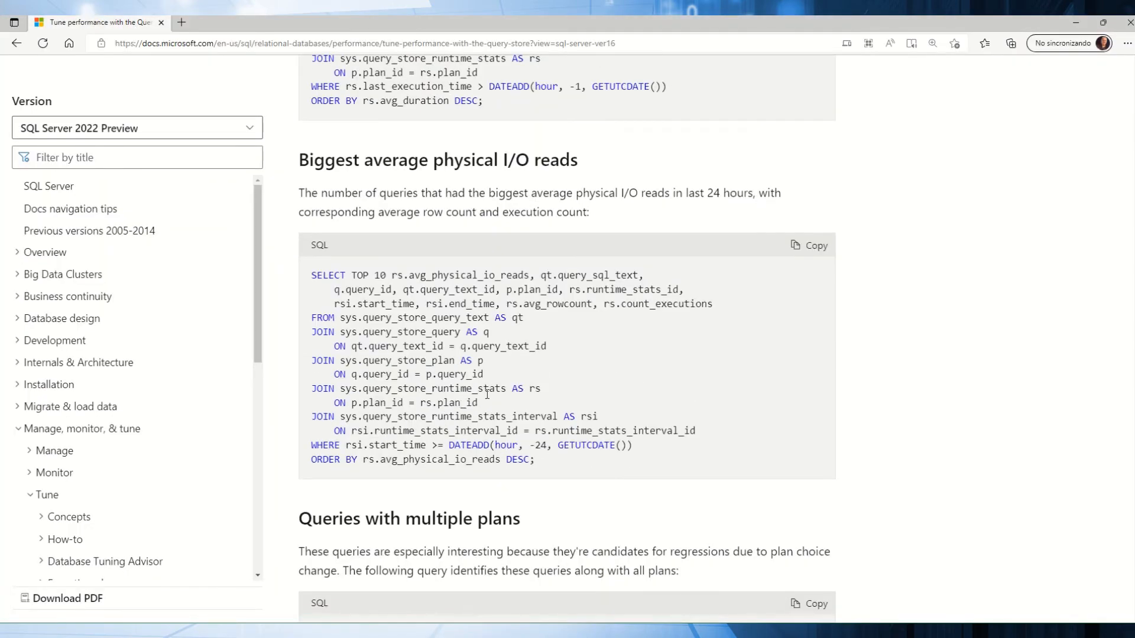
scroll(487, 393, "down", 10)
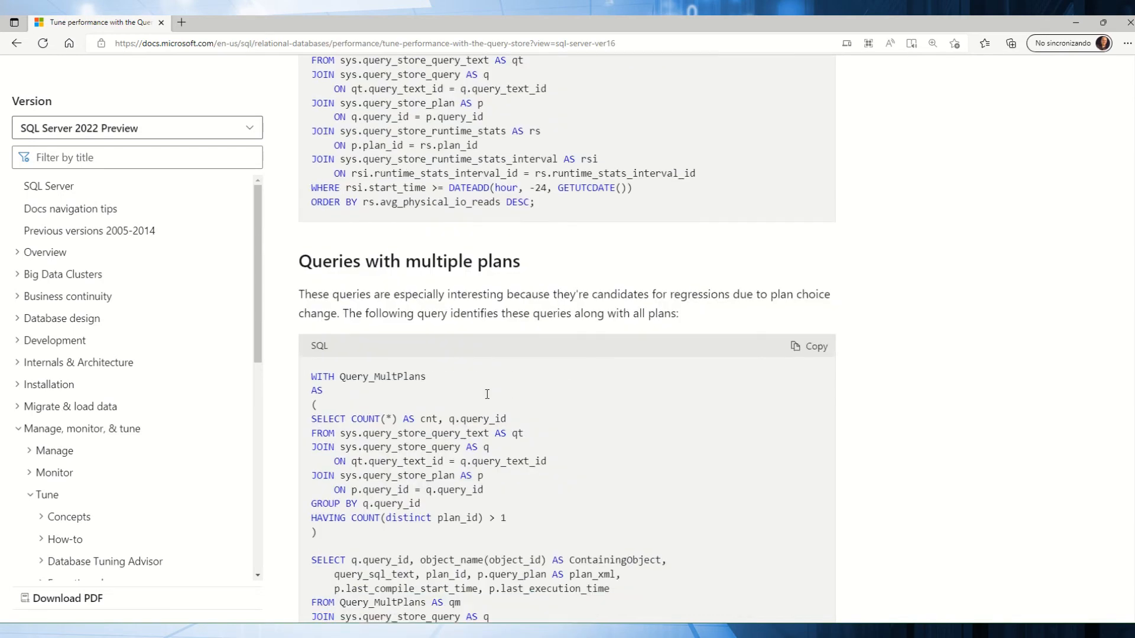
scroll(486, 394, "down", 5)
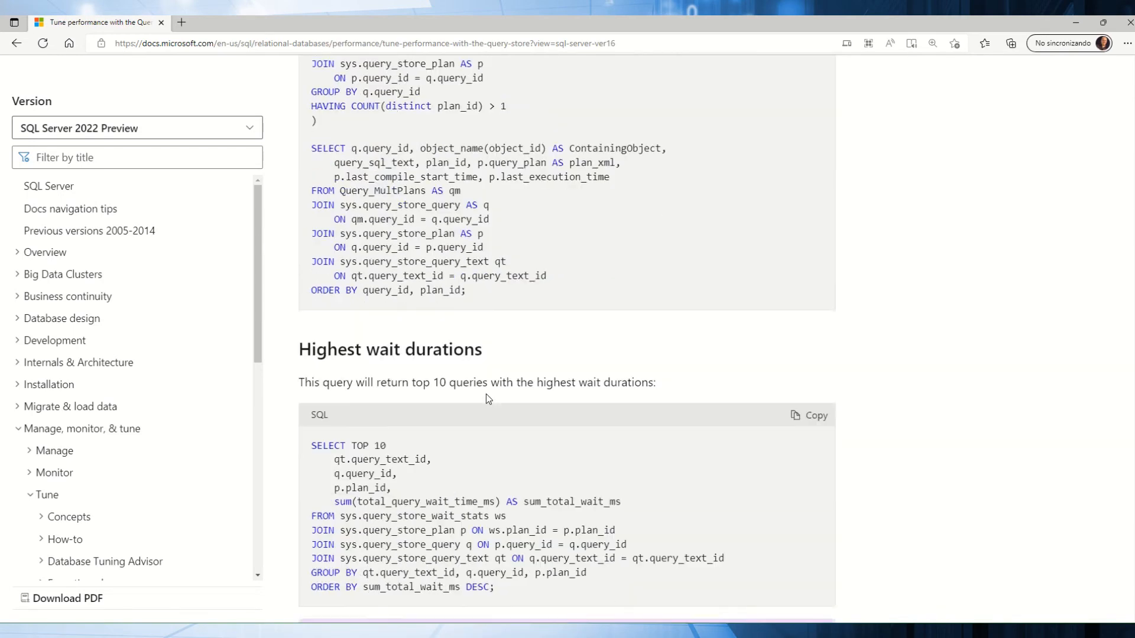
left_click_drag(514, 400, 308, 248)
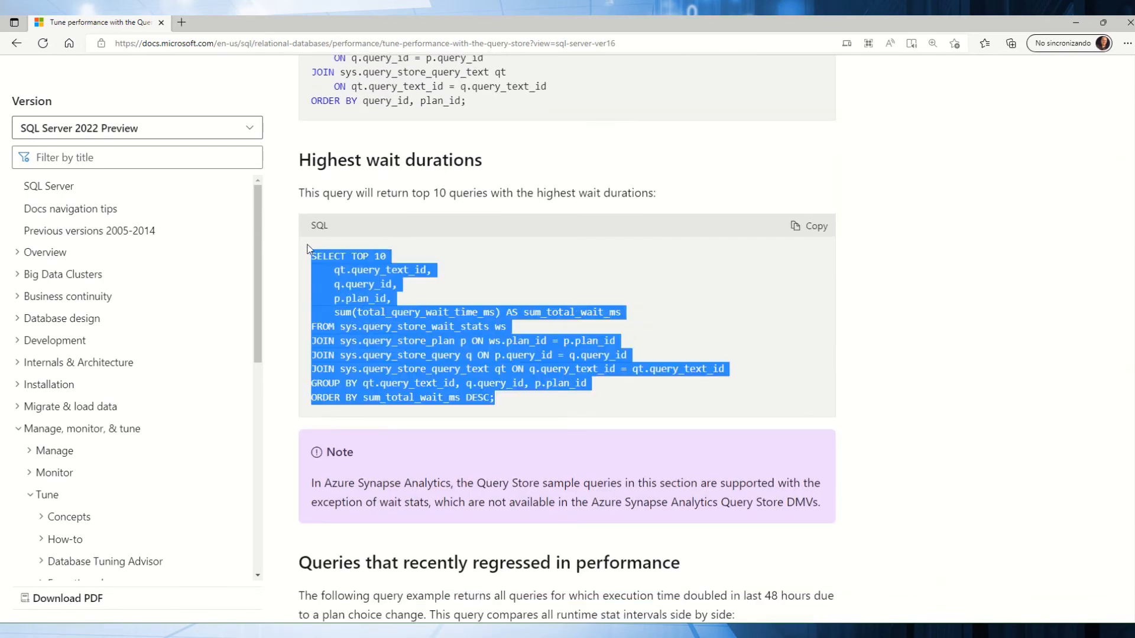
left_click(821, 234)
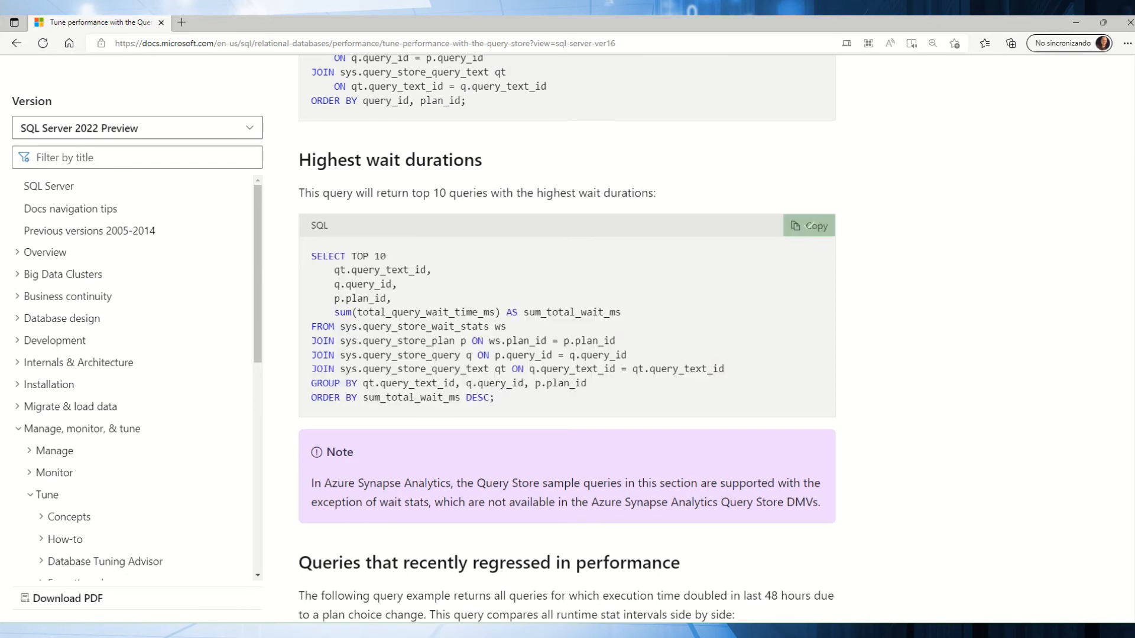
Step: Switch to SQL Server Management Studio and execute only the SELECT TOP 100 wait time query on the accumulated tables
key("alt+Tab")
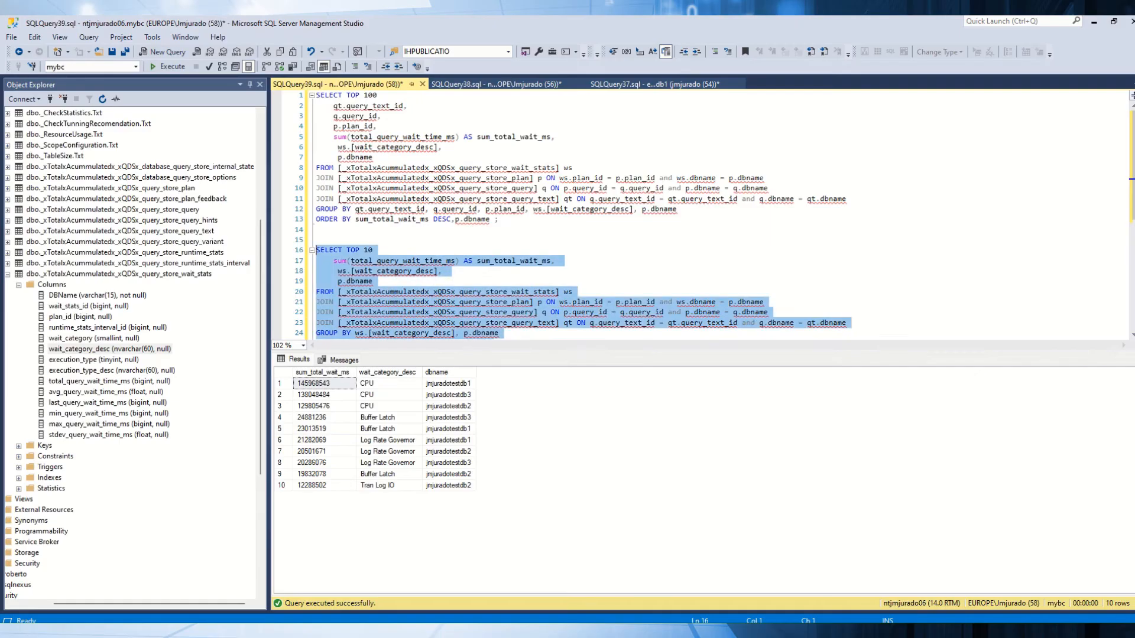
left_click(573, 251)
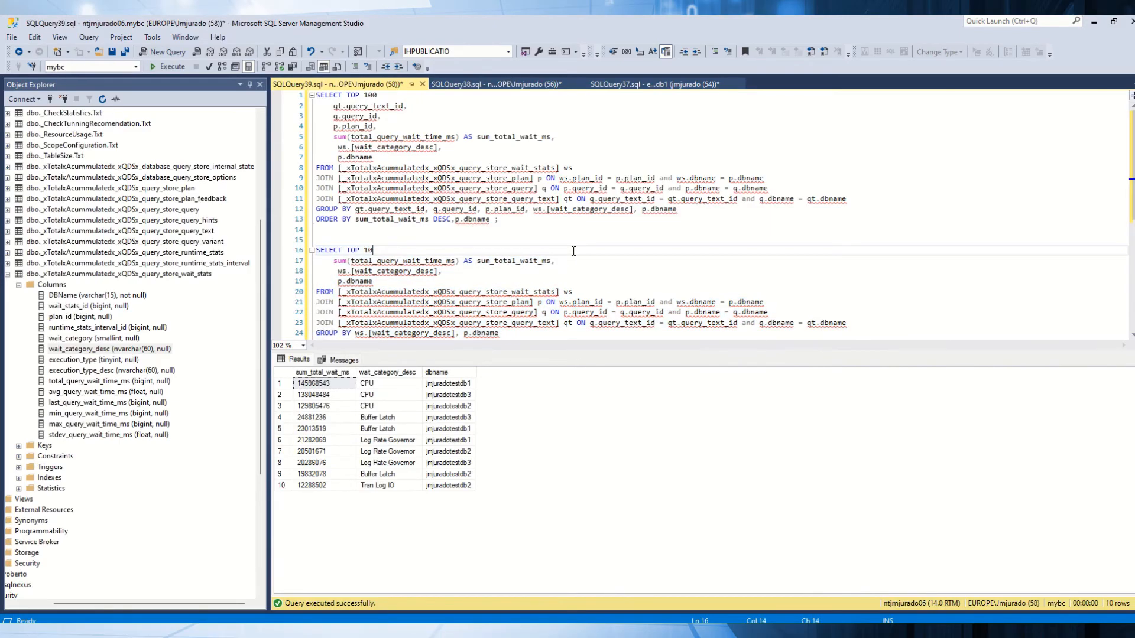
left_click(538, 227)
left_click_drag(487, 229, 233, 80)
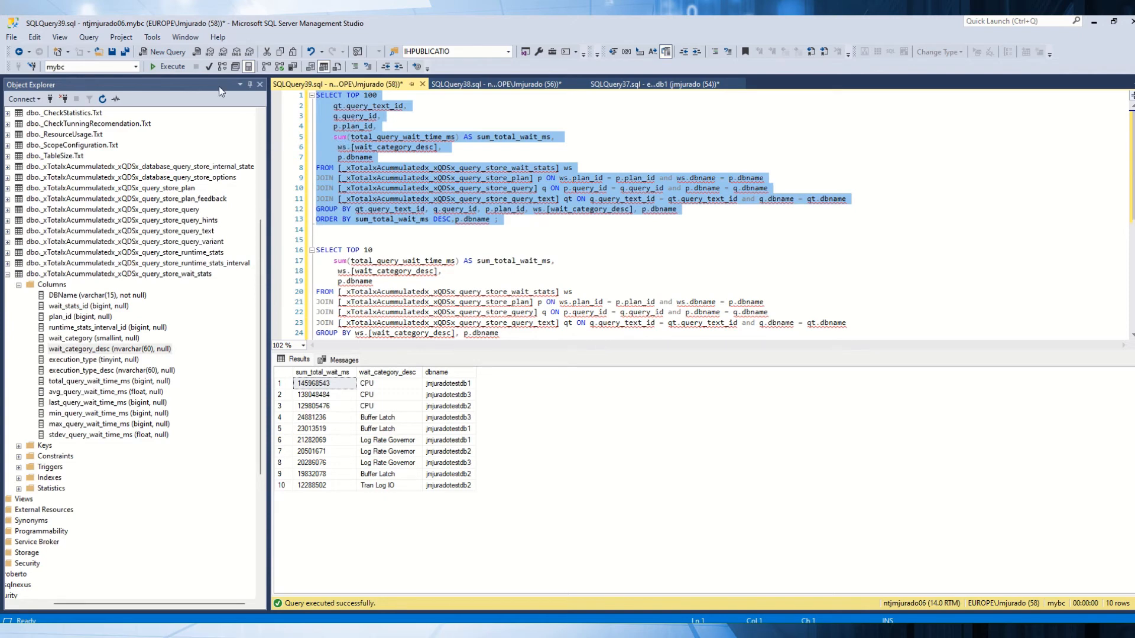
left_click(170, 67)
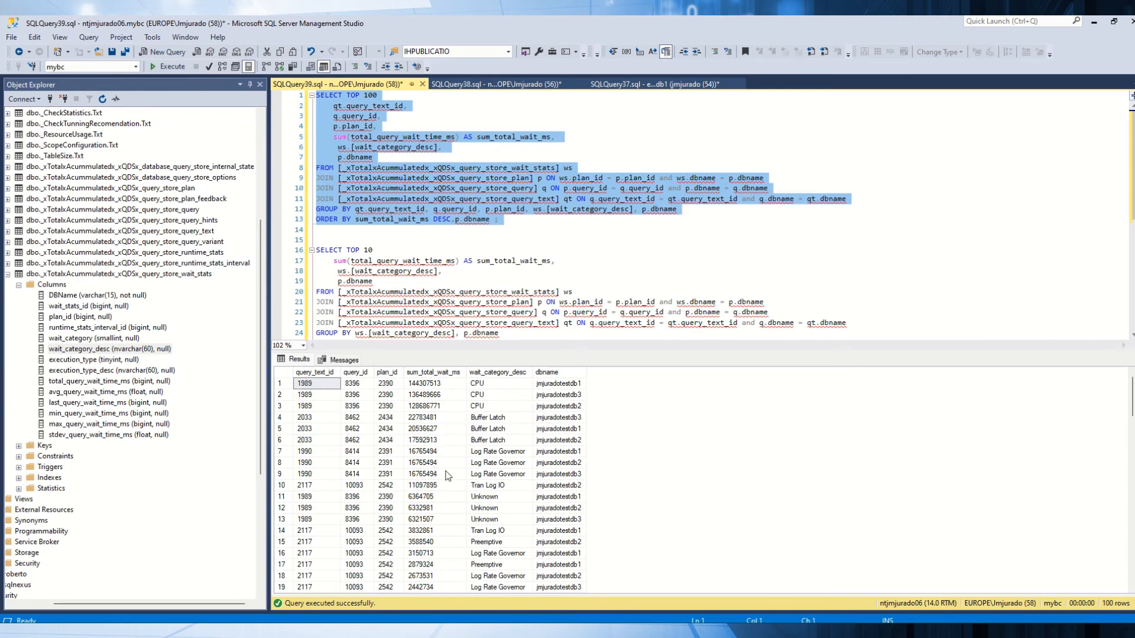
Step: Execute only the SELECT TOP 10 query that sums wait time by wait_category_desc and dbname
scroll(403, 291, "down", 1)
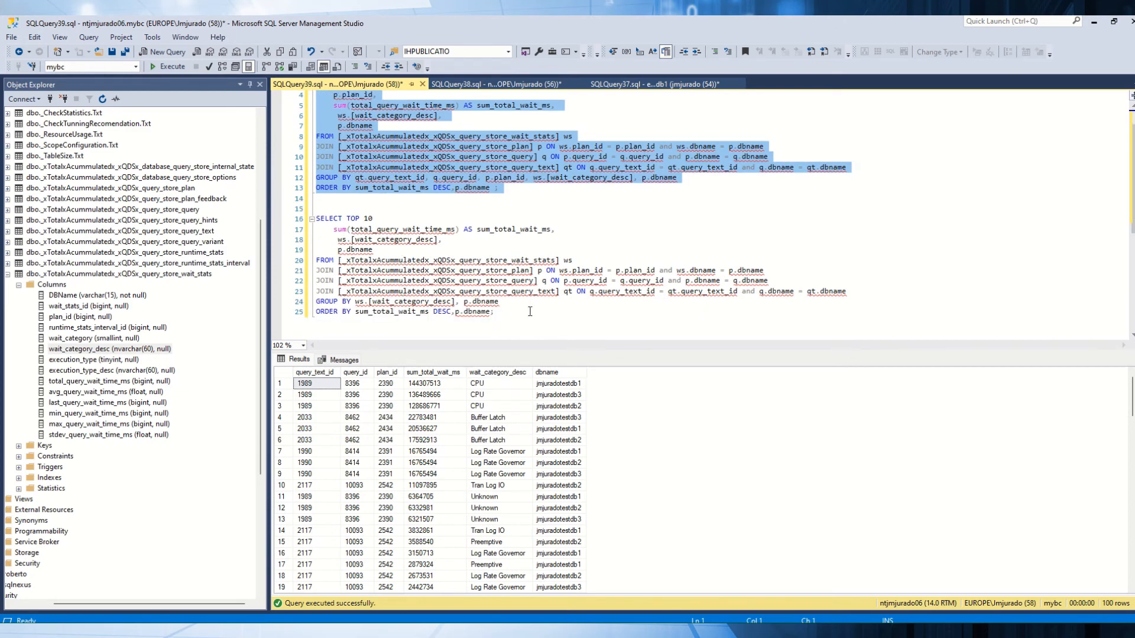
left_click_drag(530, 312, 315, 220)
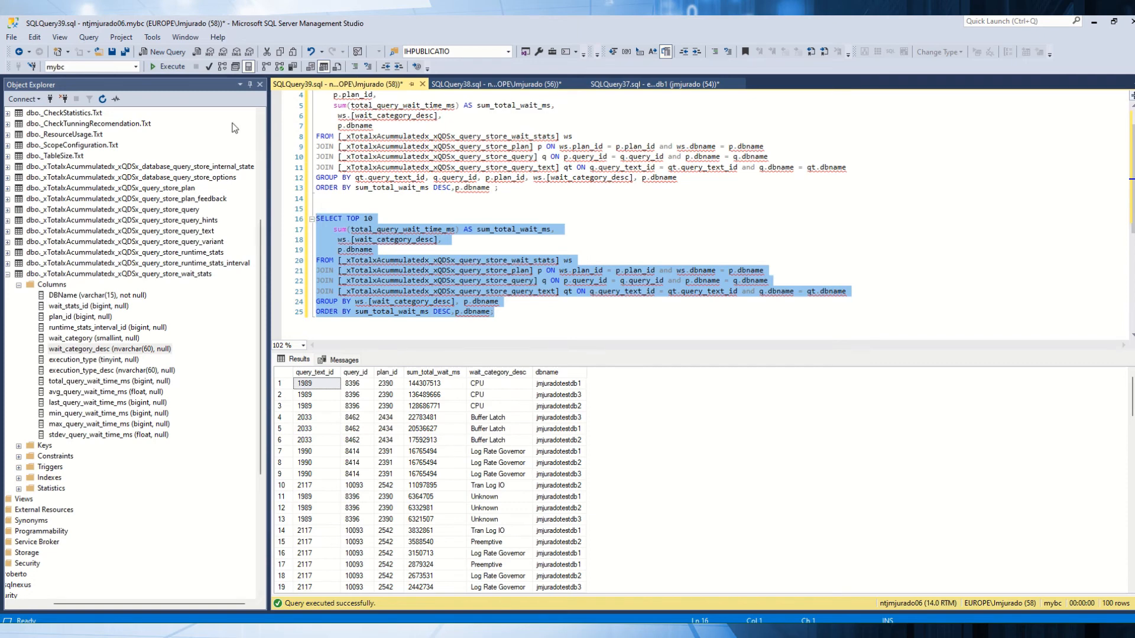
left_click(168, 66)
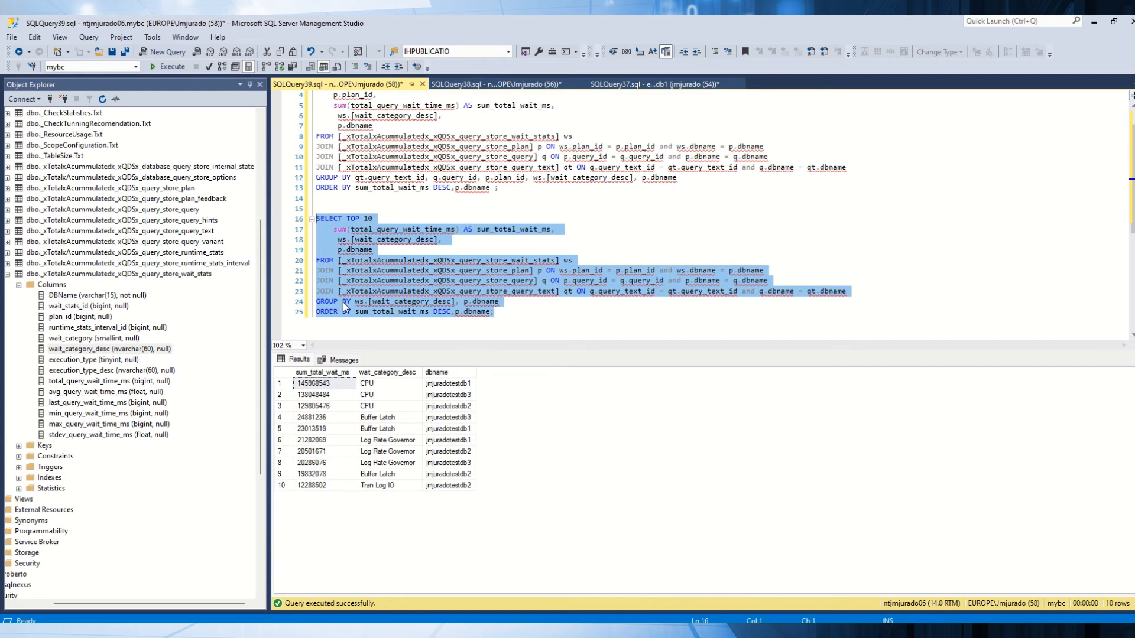
left_click(522, 314)
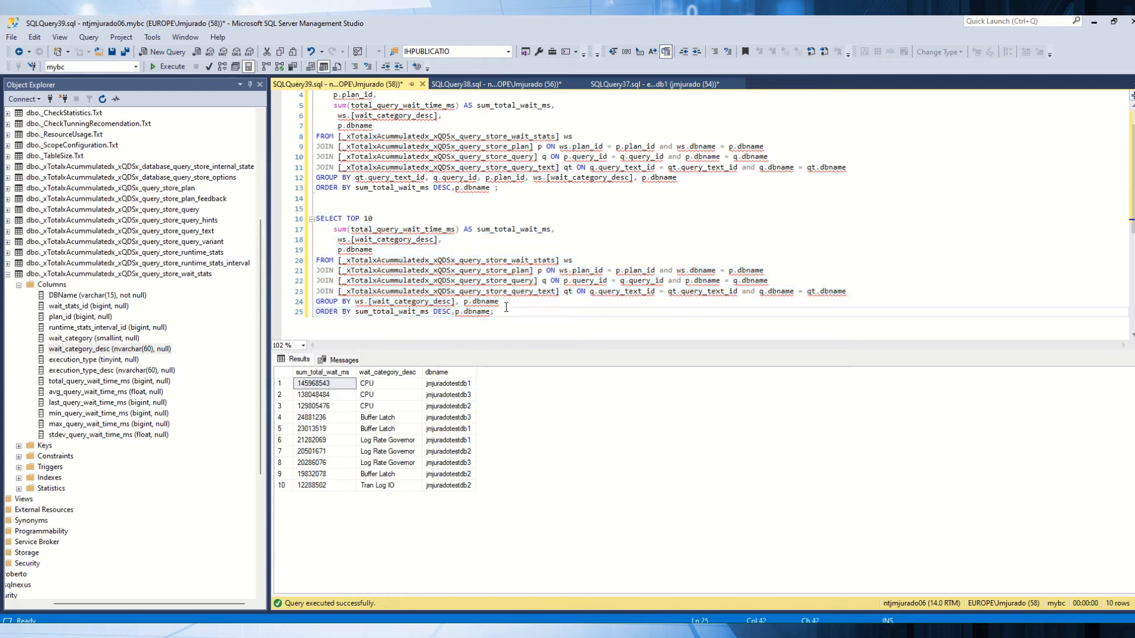
Step: Remove p.dbname from the column list and the ORDER BY clause of the TOP 10 wait category query
left_click(440, 240)
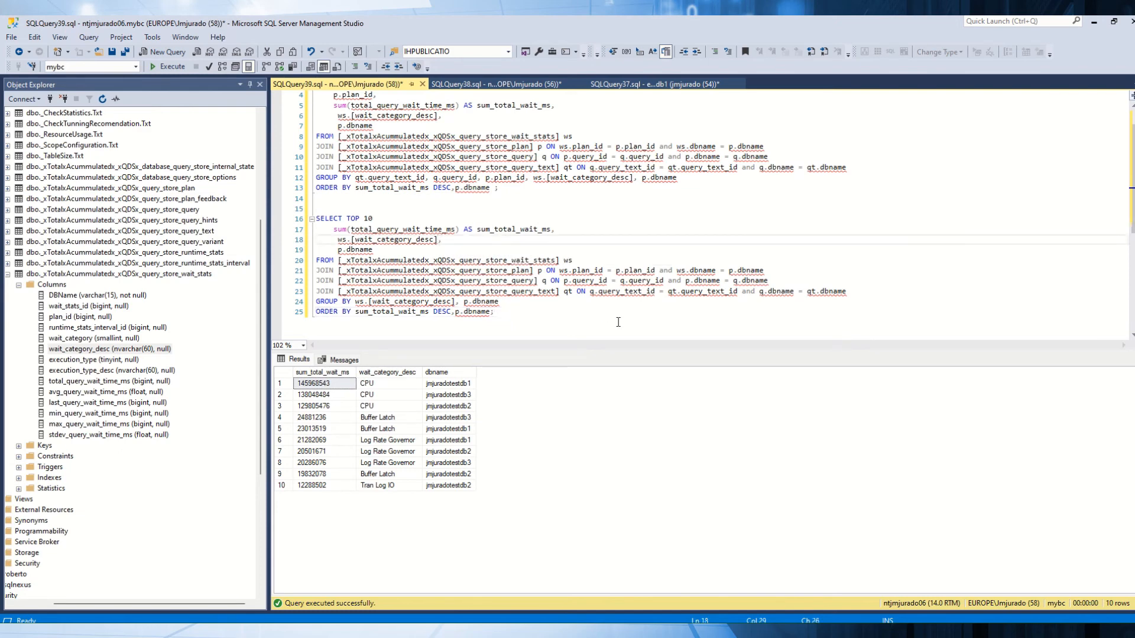
key("shift+Down")
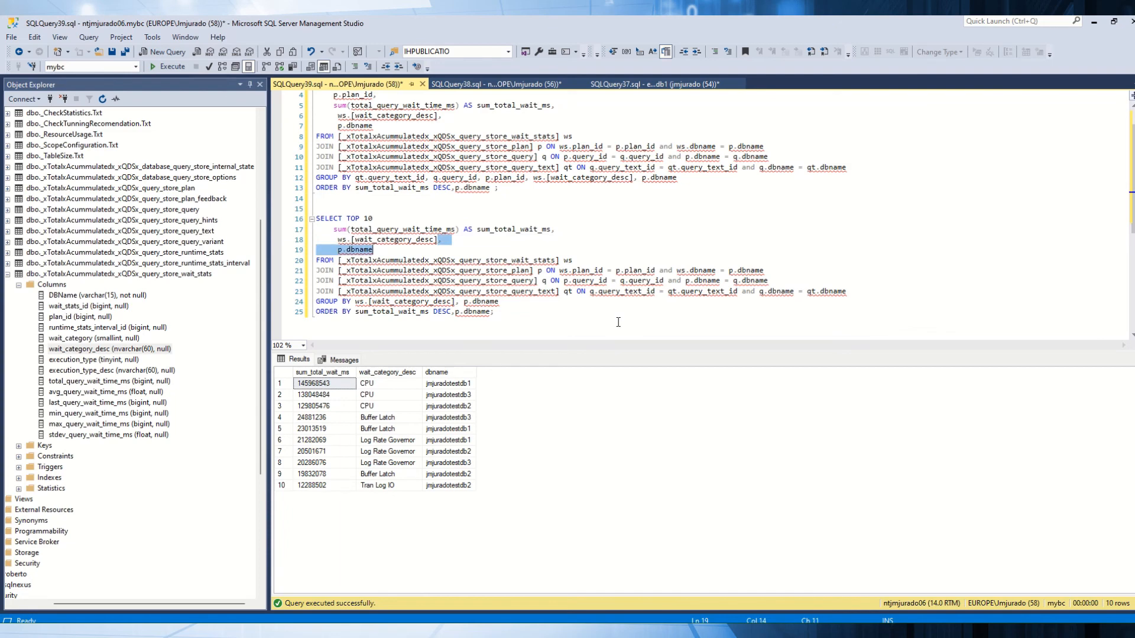
key("Delete")
key("Down")
key("Down")
key("Down")
key("Down")
key("Down")
key("Down")
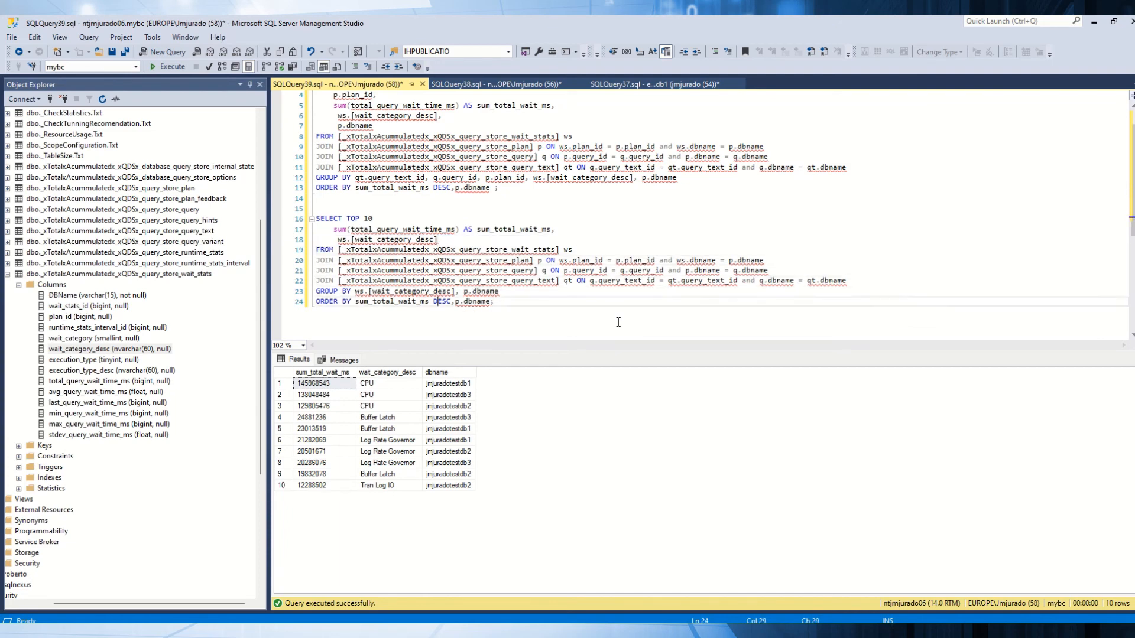
key("shift+End")
key("shift+Left")
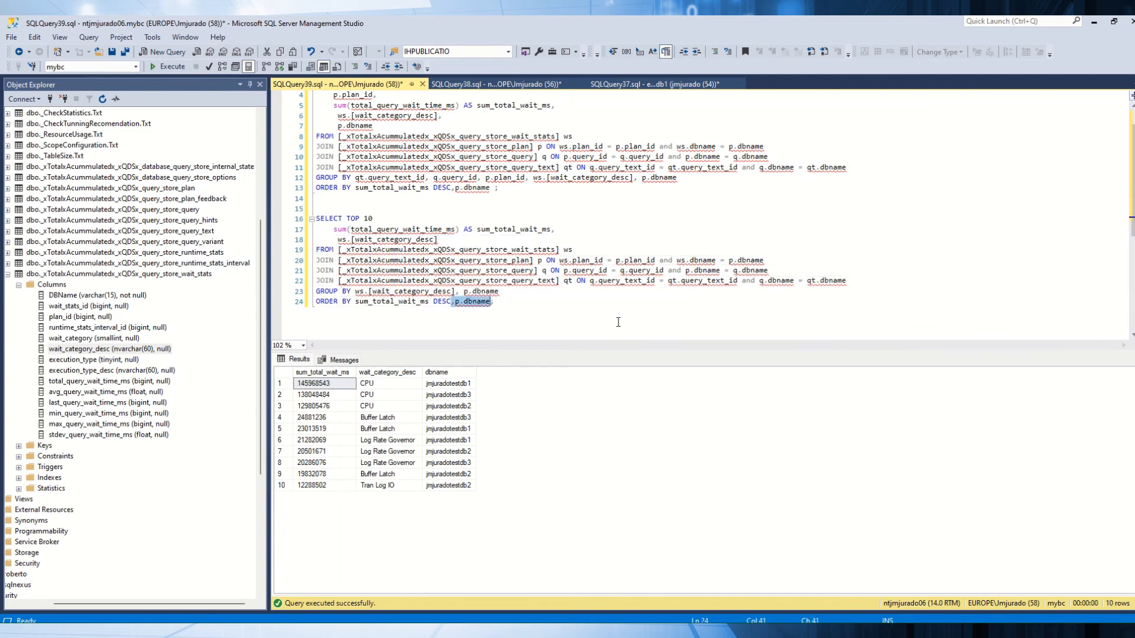
key("Delete")
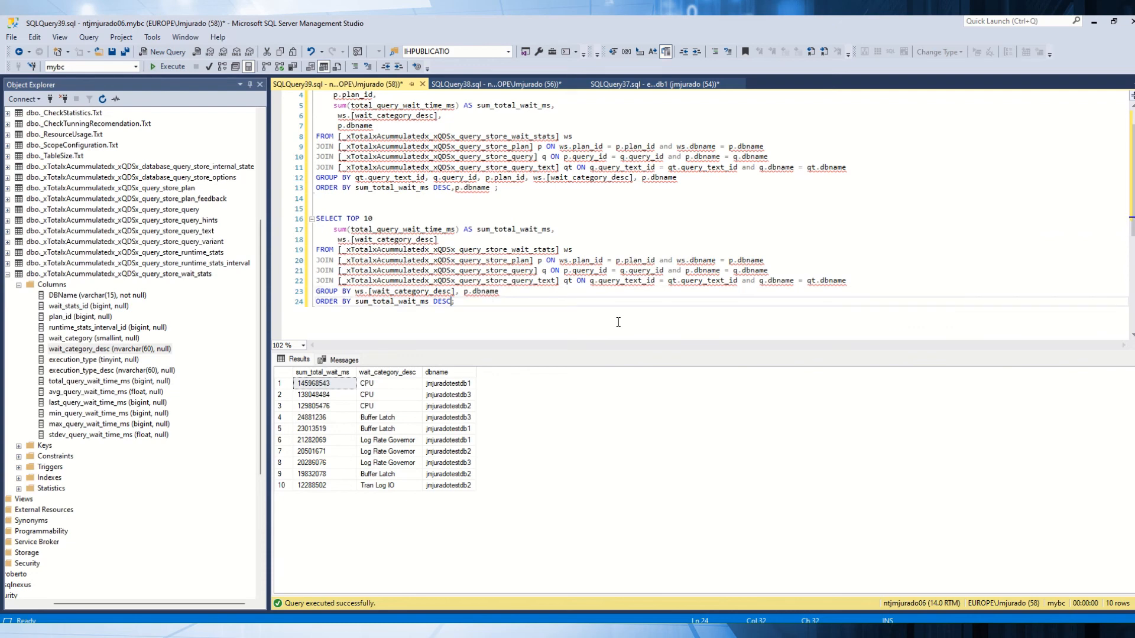
Step: Execute only the edited TOP 10 wait category query, still grouped by wait_category_desc and p.dbname
key("shift+Up")
key("shift+Up")
key("shift+Up")
key("shift+Up")
key("shift+Up")
key("shift+Up")
key("shift+Up")
key("shift+Up")
key("shift+Up")
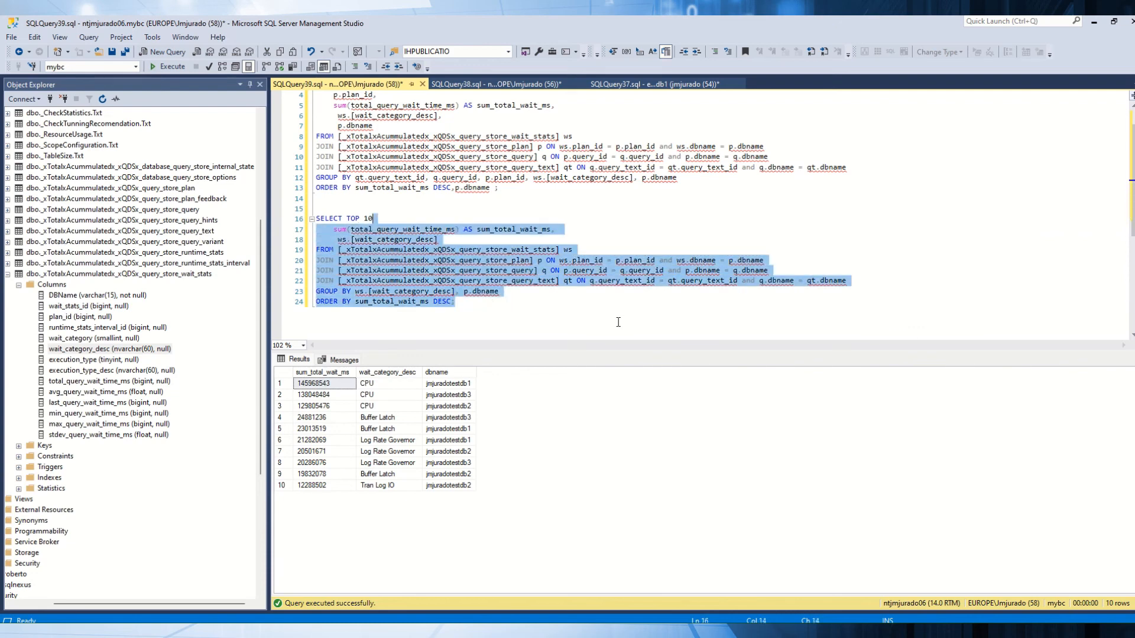
key("F5")
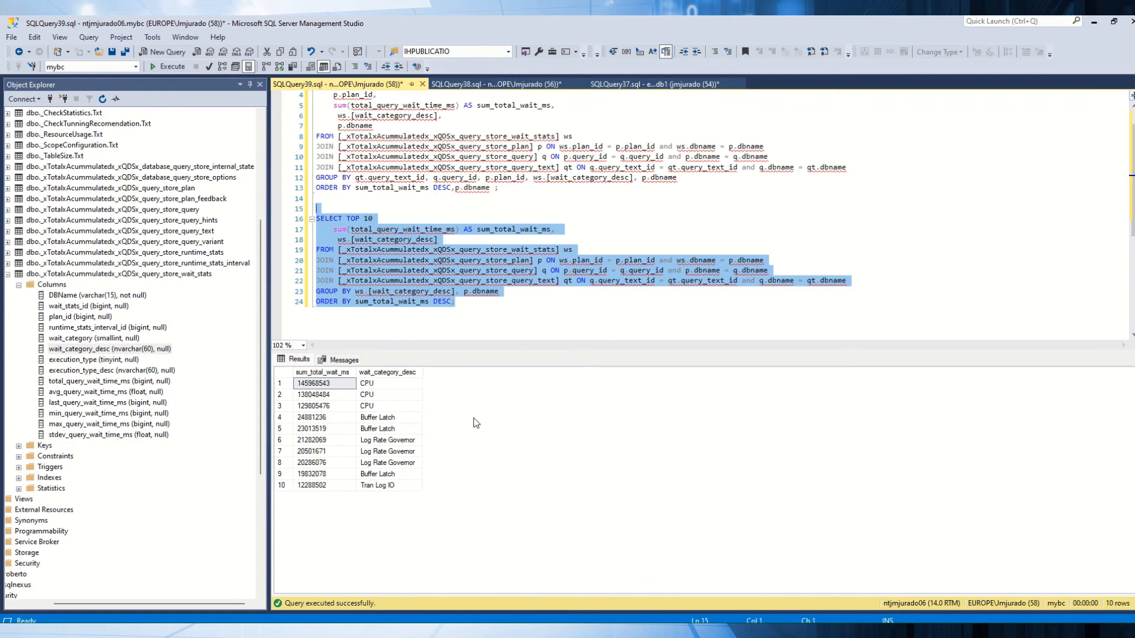
Step: Remove p.dbname from the GROUP BY clause of the TOP 10 query and execute it grouped by wait_category_desc only
left_click(476, 292)
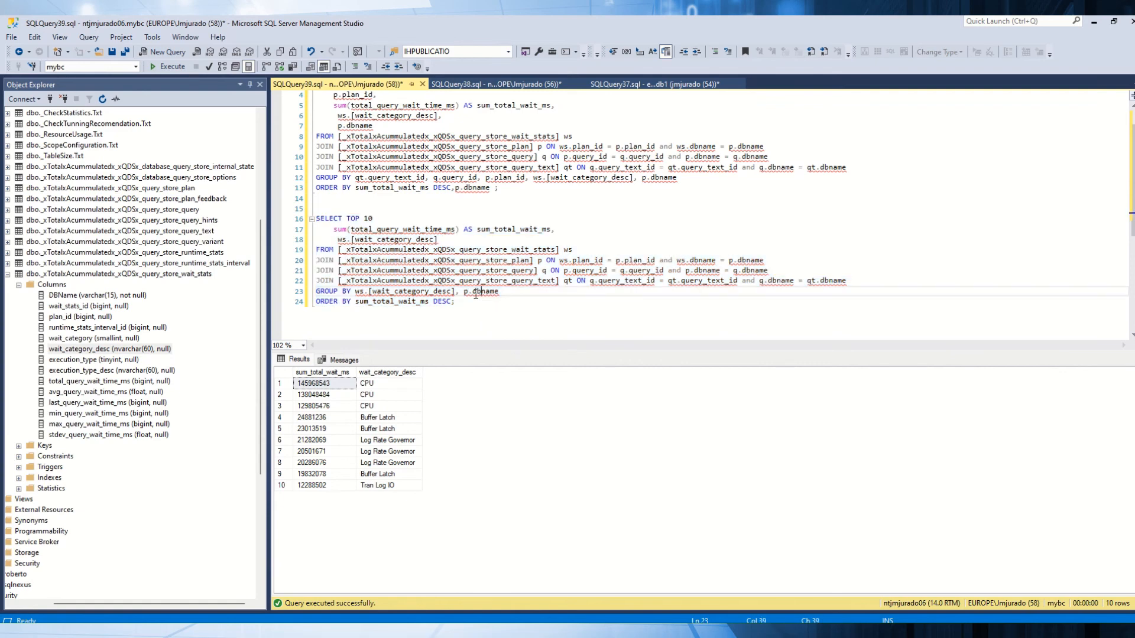
key("Left")
key("Left")
key("Left")
key("Left")
key("Left")
key("Left")
key("shift+End")
key("Delete")
left_click_drag(467, 302, 300, 224)
left_click(171, 67)
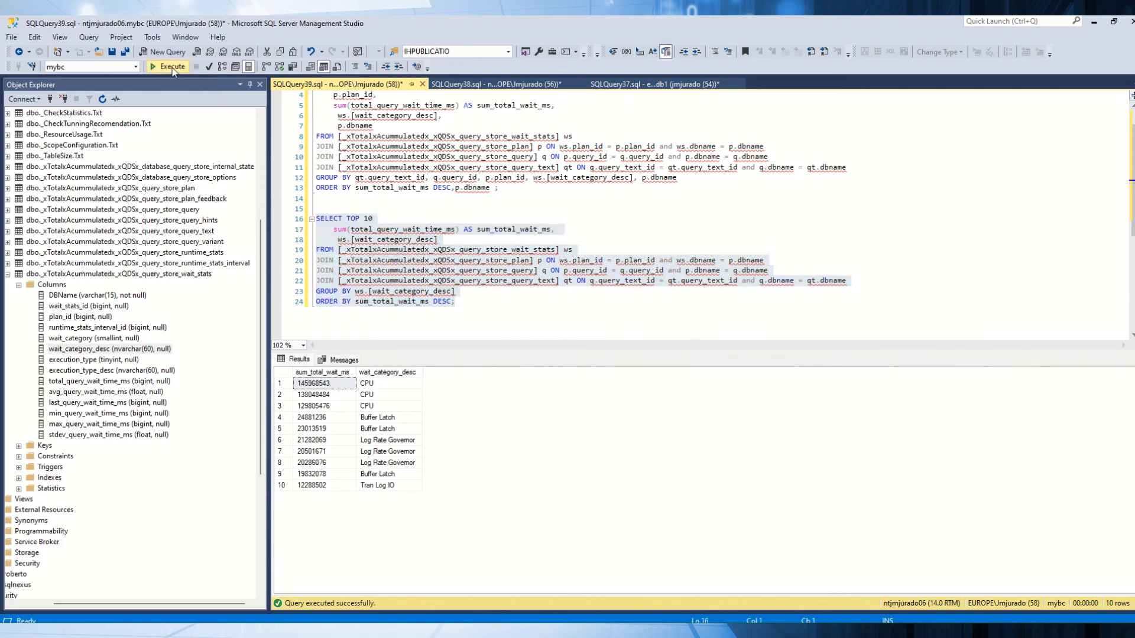